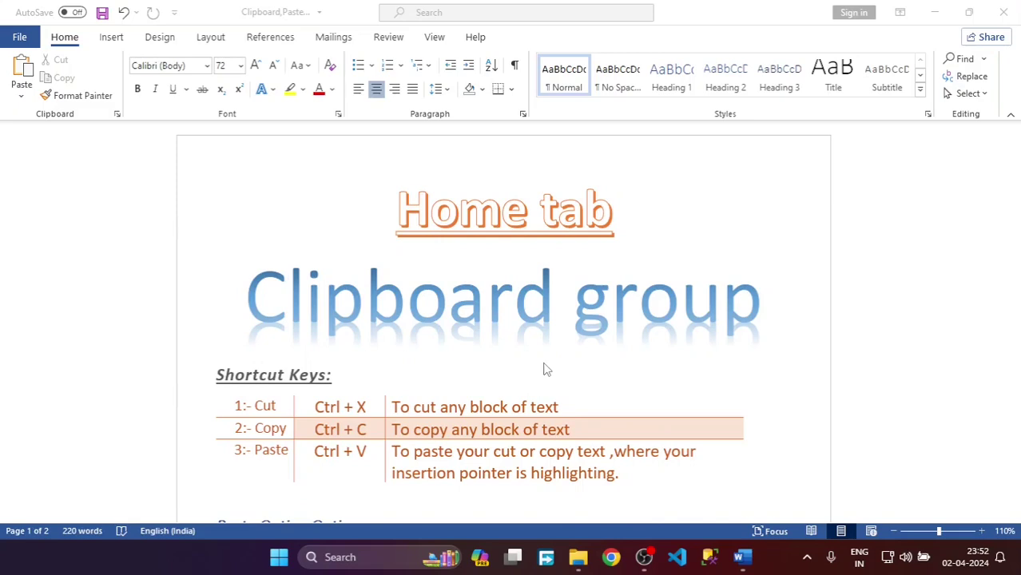
- Colour the 'Clipboard group' heading red
{"action": "left_click", "coordinate": [280, 304]}
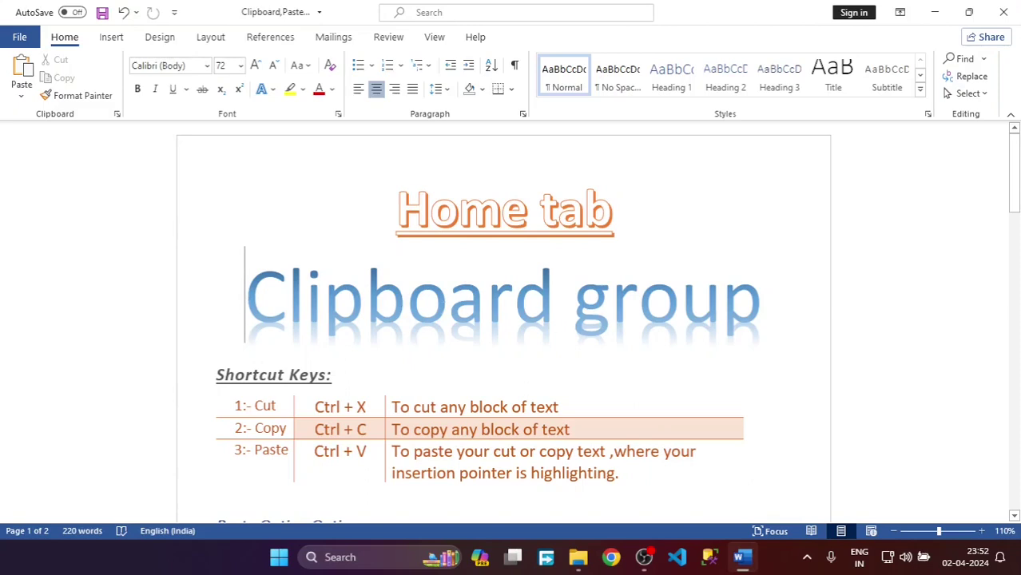
{"action": "mouse_move", "coordinate": [245, 280]}
{"action": "left_mouse_down"}
{"action": "mouse_move", "coordinate": [575, 293]}
{"action": "mouse_move", "coordinate": [603, 335]}
{"action": "left_mouse_up"}
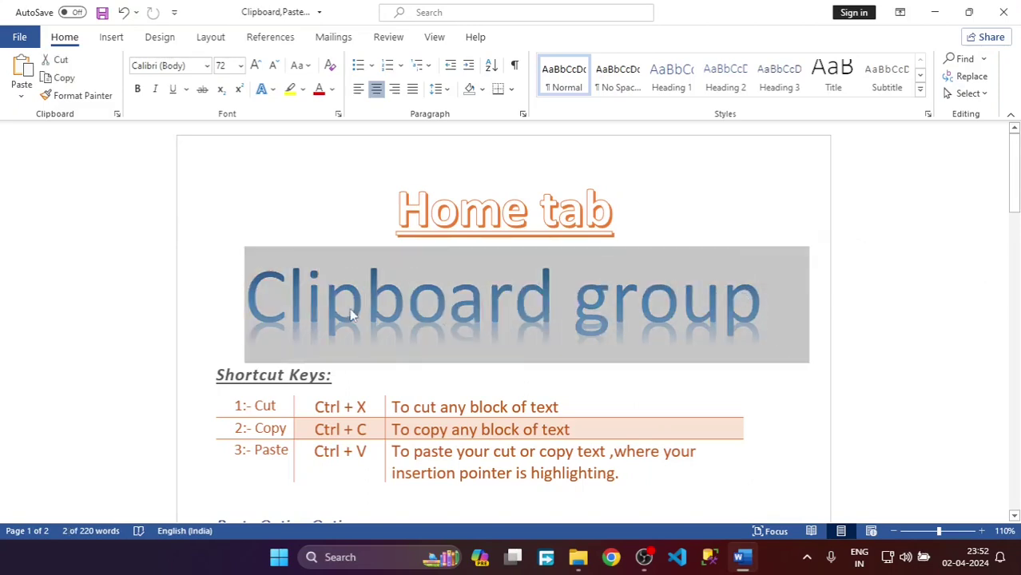
{"action": "left_click", "coordinate": [332, 90]}
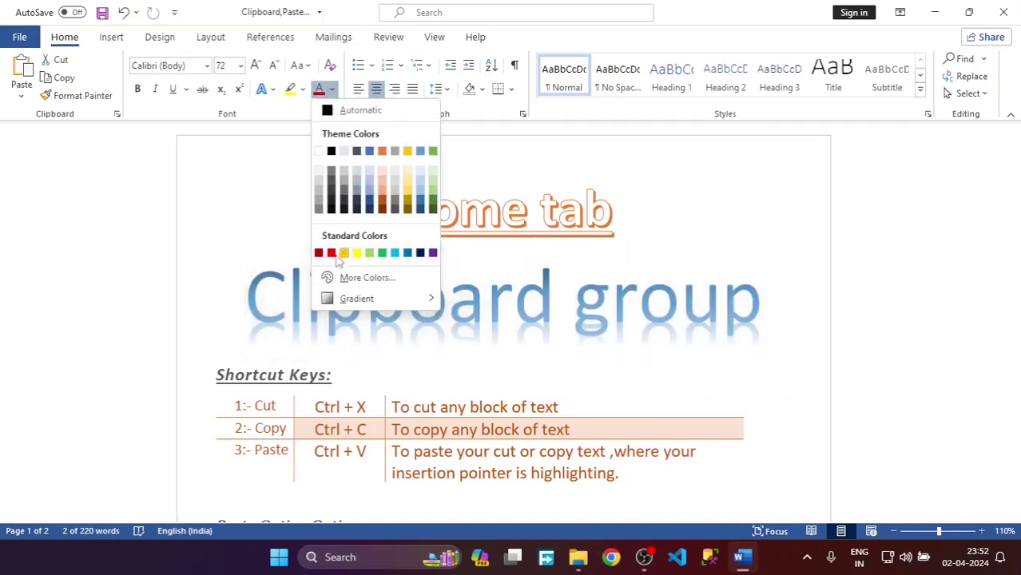
{"action": "left_click", "coordinate": [332, 253]}
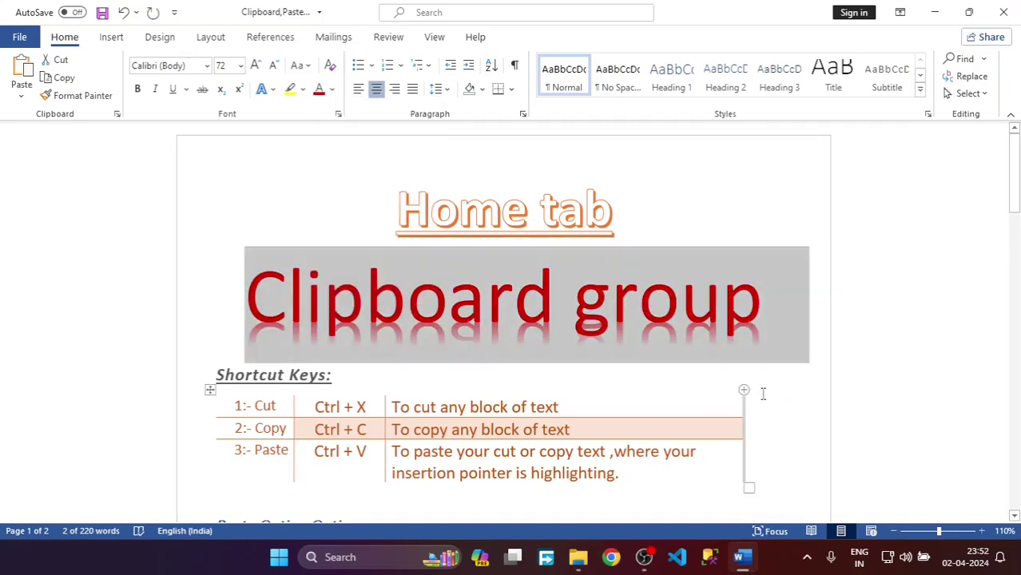
- Reselect the whole 'Clipboard group' line and change its font colour to dark blue
{"action": "key", "text": "Up"}
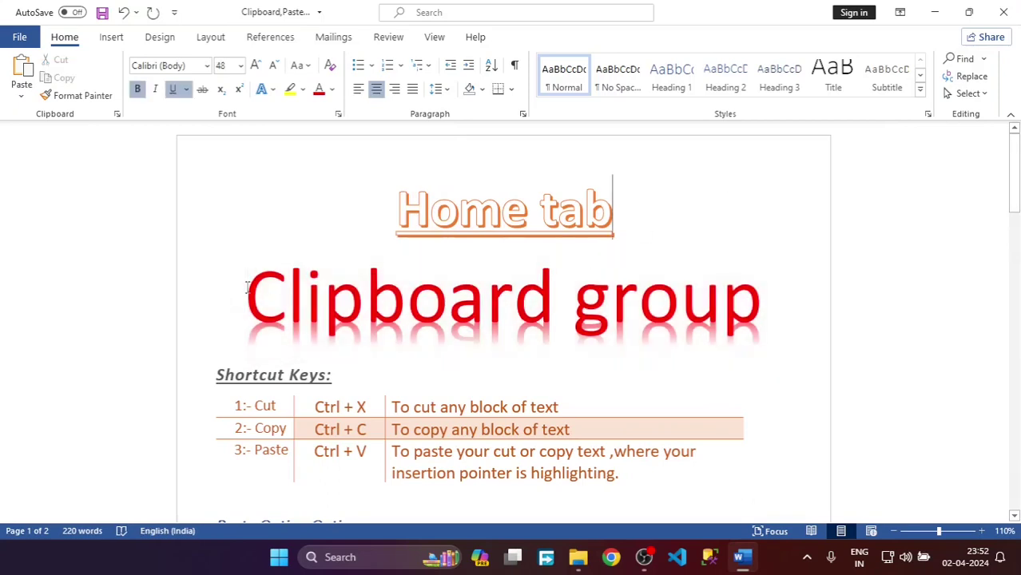
{"action": "left_click_drag", "start_coordinate": [245, 296], "coordinate": [792, 304]}
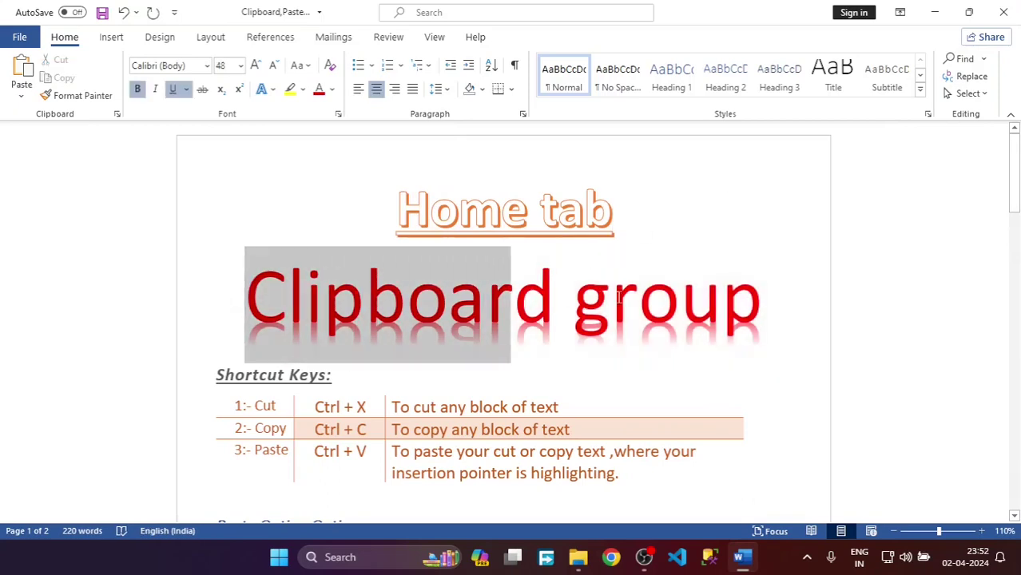
{"action": "left_click", "coordinate": [332, 89]}
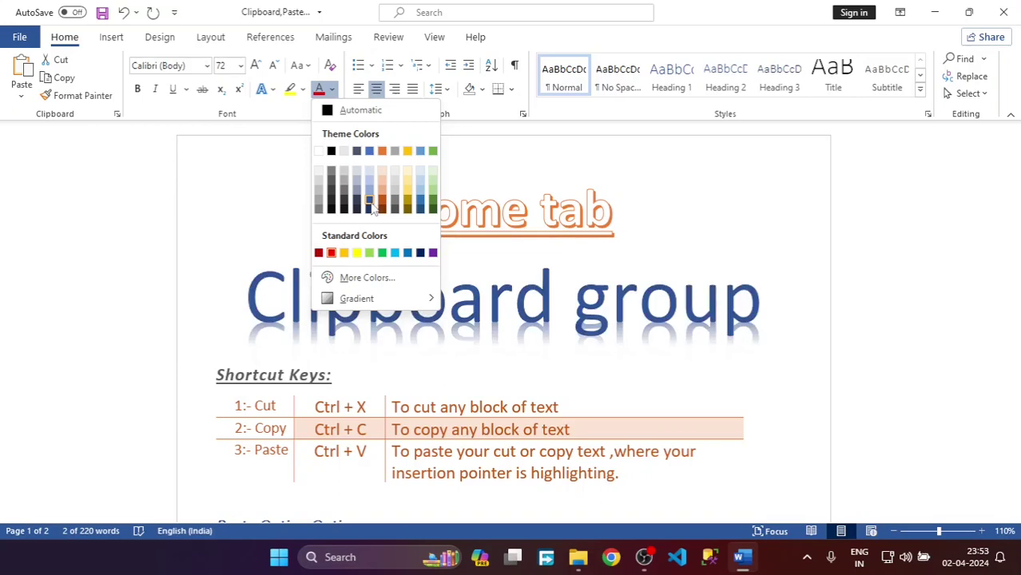
{"action": "left_click", "coordinate": [370, 209]}
{"action": "left_click", "coordinate": [781, 373]}
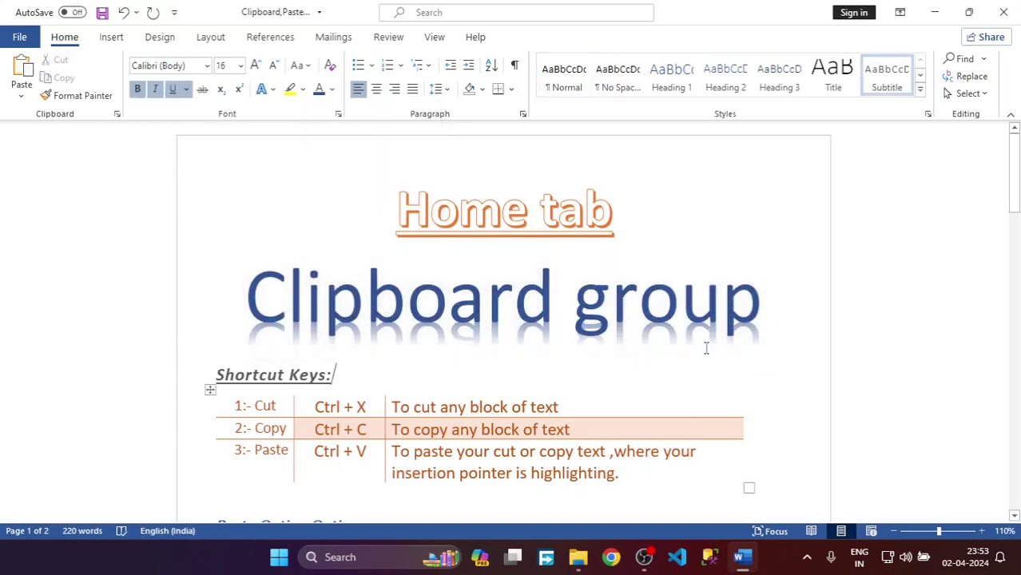
{"action": "left_click", "coordinate": [752, 341]}
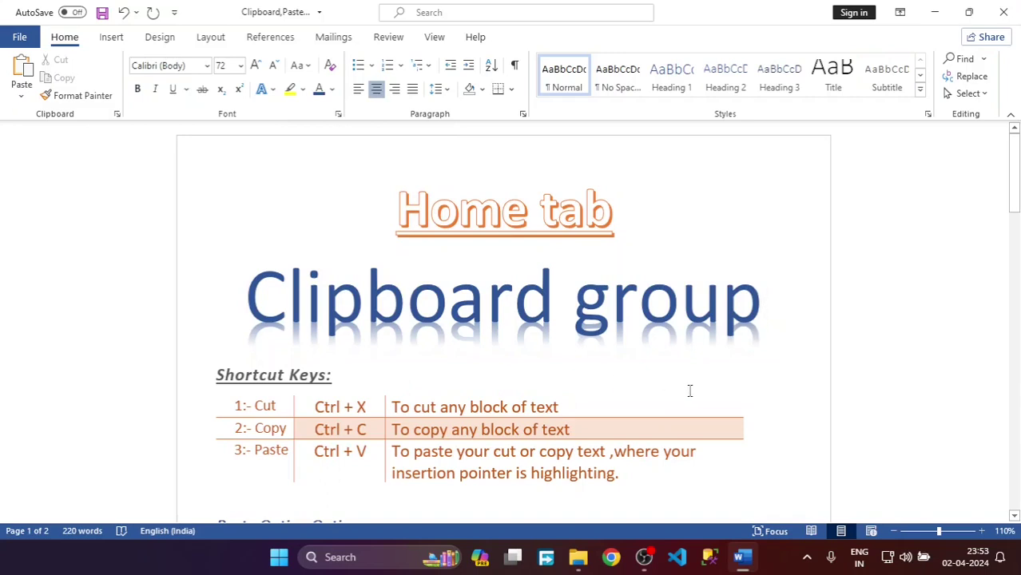
- Scroll past the Shortcut Keys and Paste Options tables to the Note and 'Video provides' paragraph
{"action": "scroll", "coordinate": [593, 393], "scroll_direction": "down", "scroll_amount": 2}
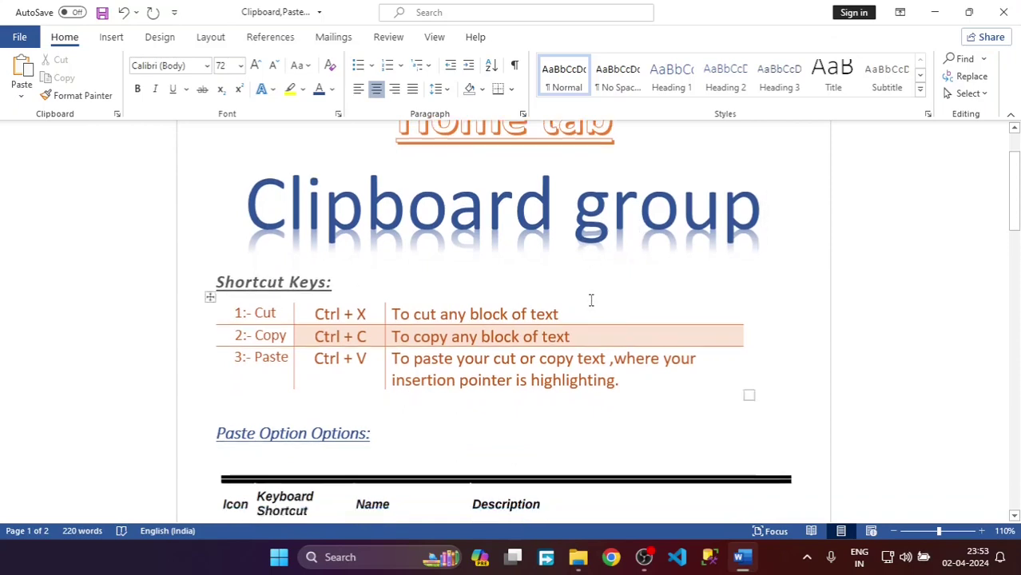
{"action": "scroll", "coordinate": [595, 300], "scroll_direction": "down", "scroll_amount": 3}
{"action": "scroll", "coordinate": [599, 305], "scroll_direction": "down", "scroll_amount": 3}
{"action": "scroll", "coordinate": [600, 308], "scroll_direction": "up", "scroll_amount": 2}
{"action": "scroll", "coordinate": [600, 304], "scroll_direction": "up", "scroll_amount": 5}
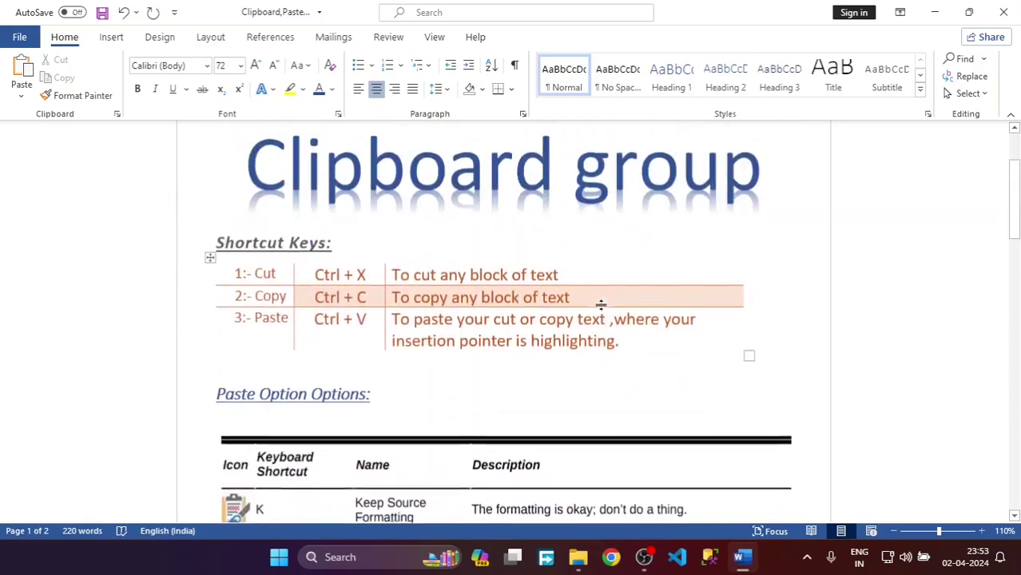
{"action": "scroll", "coordinate": [600, 304], "scroll_direction": "up", "scroll_amount": 3}
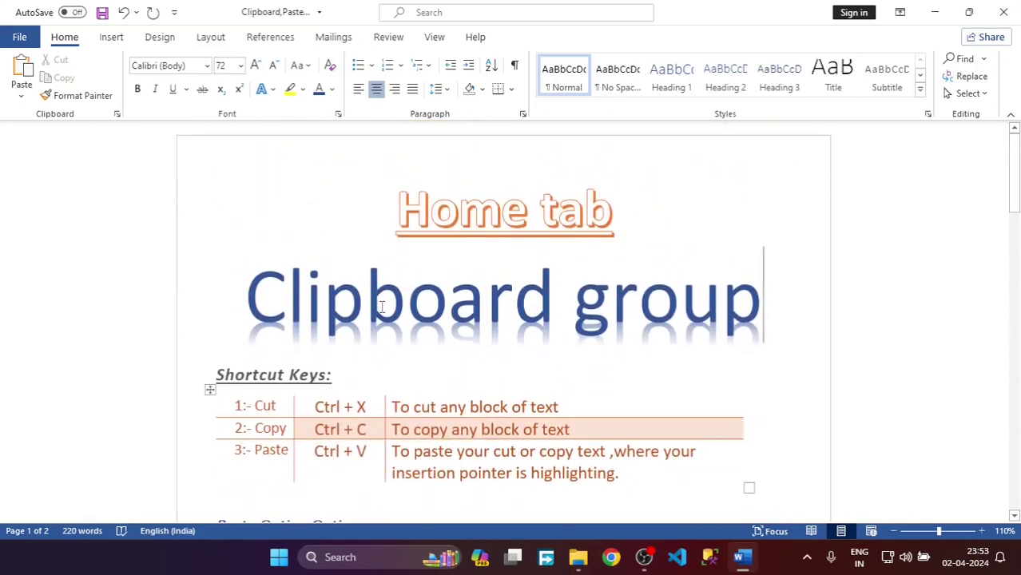
{"action": "scroll", "coordinate": [519, 331], "scroll_direction": "down", "scroll_amount": 2}
{"action": "scroll", "coordinate": [529, 450], "scroll_direction": "down", "scroll_amount": 1}
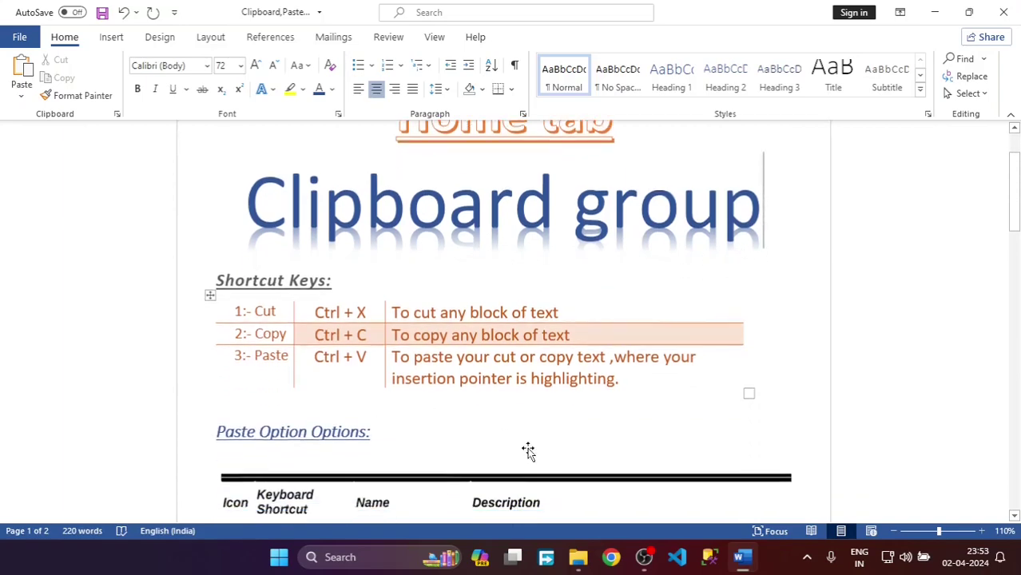
{"action": "scroll", "coordinate": [529, 450], "scroll_direction": "down", "scroll_amount": 2}
{"action": "scroll", "coordinate": [655, 429], "scroll_direction": "down", "scroll_amount": 5}
{"action": "scroll", "coordinate": [648, 417], "scroll_direction": "down", "scroll_amount": 5}
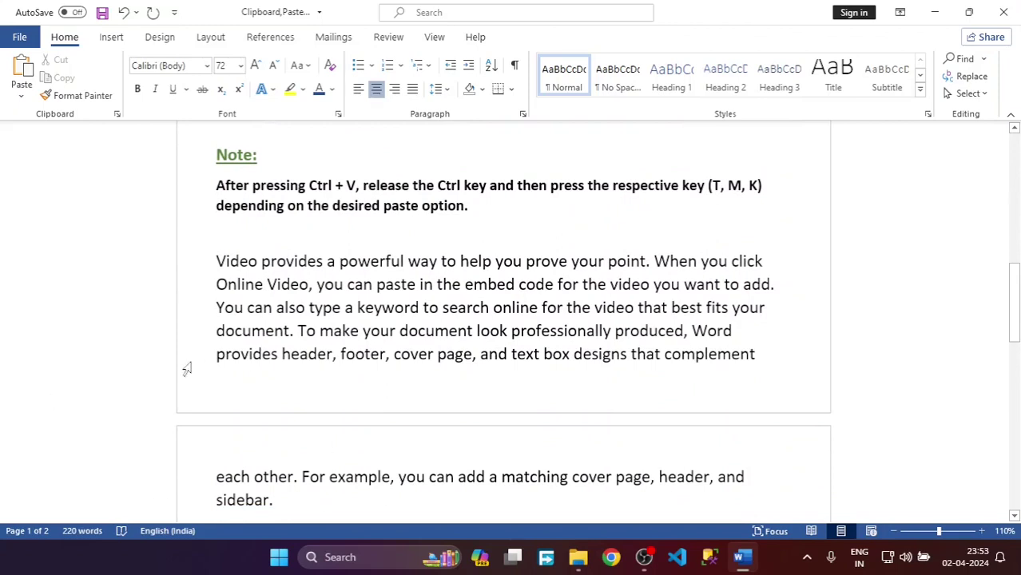
- Select the entire 'Video provides' paragraph, which continues onto page two, through its last word
{"action": "mouse_move", "coordinate": [211, 259]}
{"action": "left_mouse_down"}
{"action": "mouse_move", "coordinate": [777, 353]}
{"action": "mouse_move", "coordinate": [772, 476]}
{"action": "left_mouse_up"}
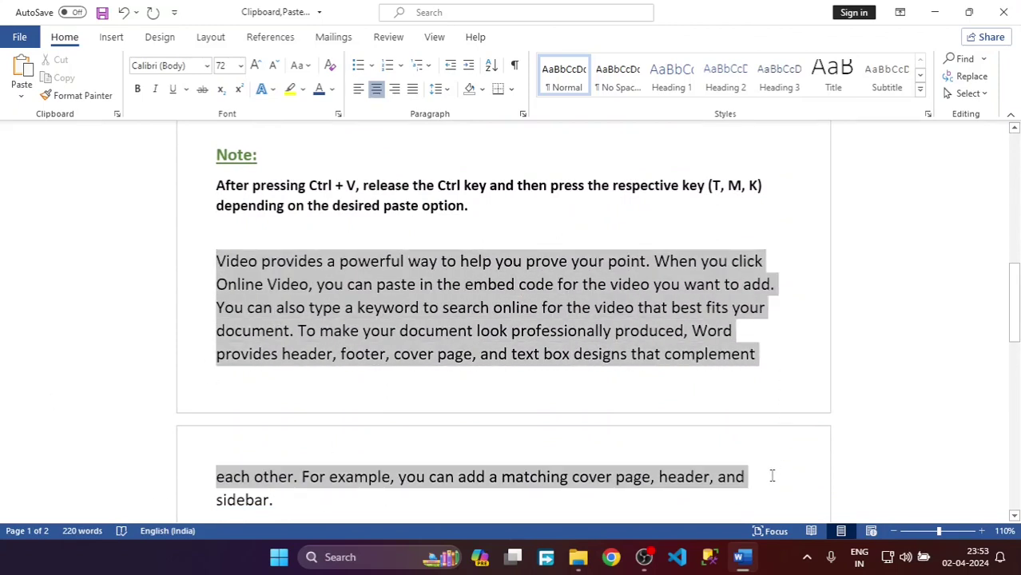
{"action": "left_click", "coordinate": [236, 263]}
{"action": "left_click", "coordinate": [217, 263]}
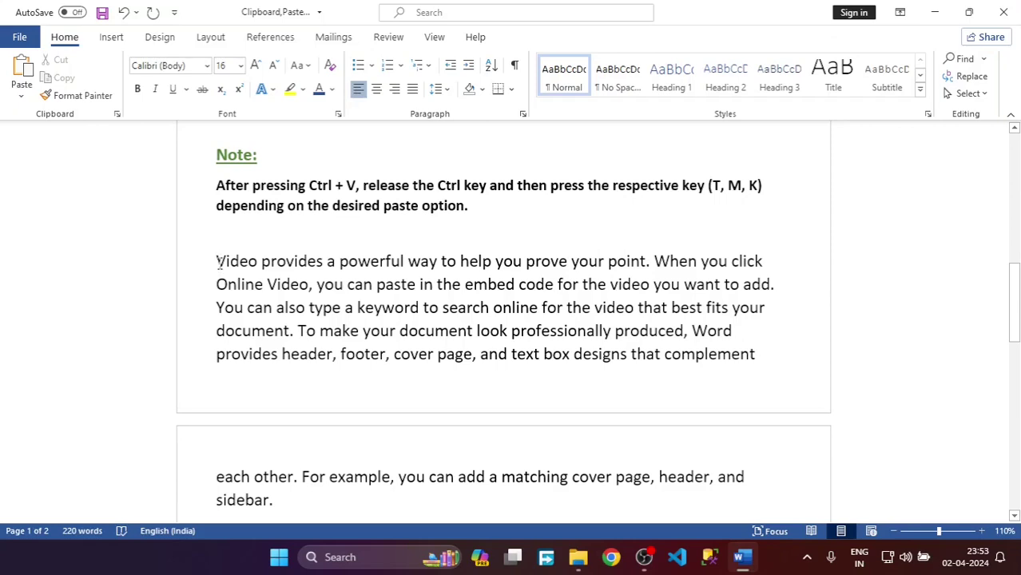
{"action": "mouse_move", "coordinate": [217, 260]}
{"action": "left_mouse_down"}
{"action": "mouse_move", "coordinate": [717, 483]}
{"action": "mouse_move", "coordinate": [764, 493]}
{"action": "left_mouse_up"}
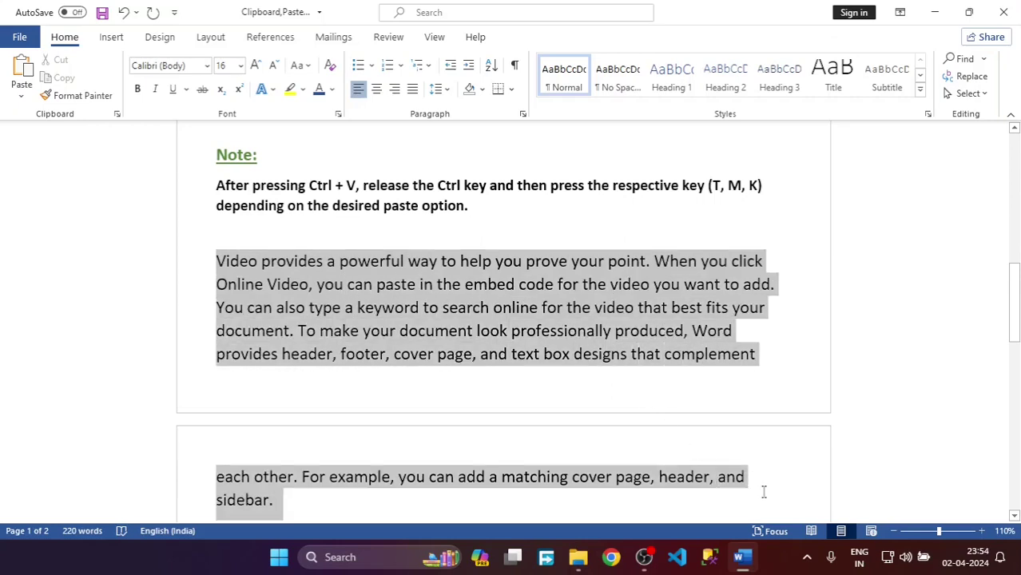
{"action": "left_click", "coordinate": [265, 286]}
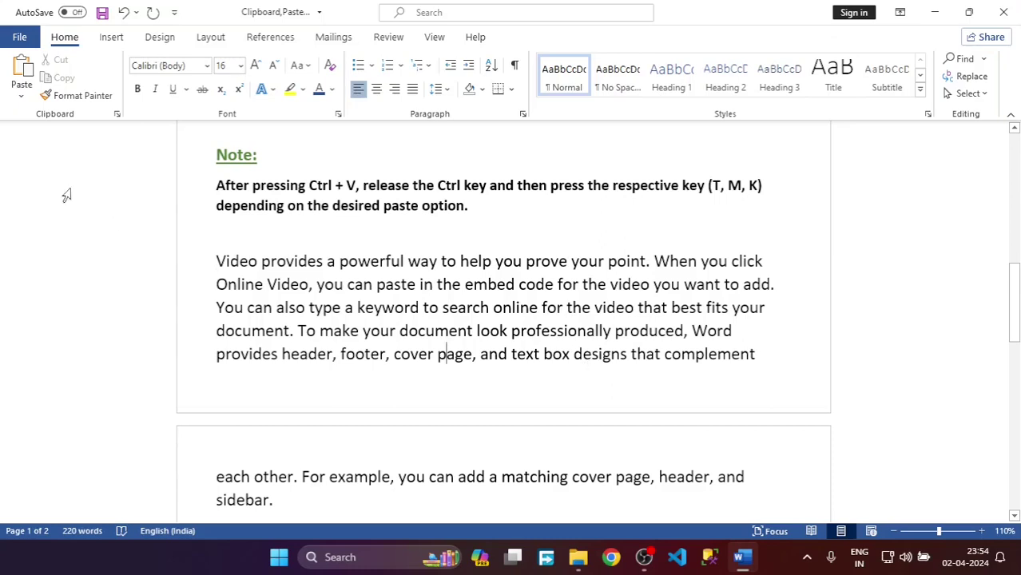
{"action": "scroll", "coordinate": [445, 364], "scroll_direction": "down", "scroll_amount": 1}
{"action": "scroll", "coordinate": [445, 364], "scroll_direction": "down", "scroll_amount": 1}
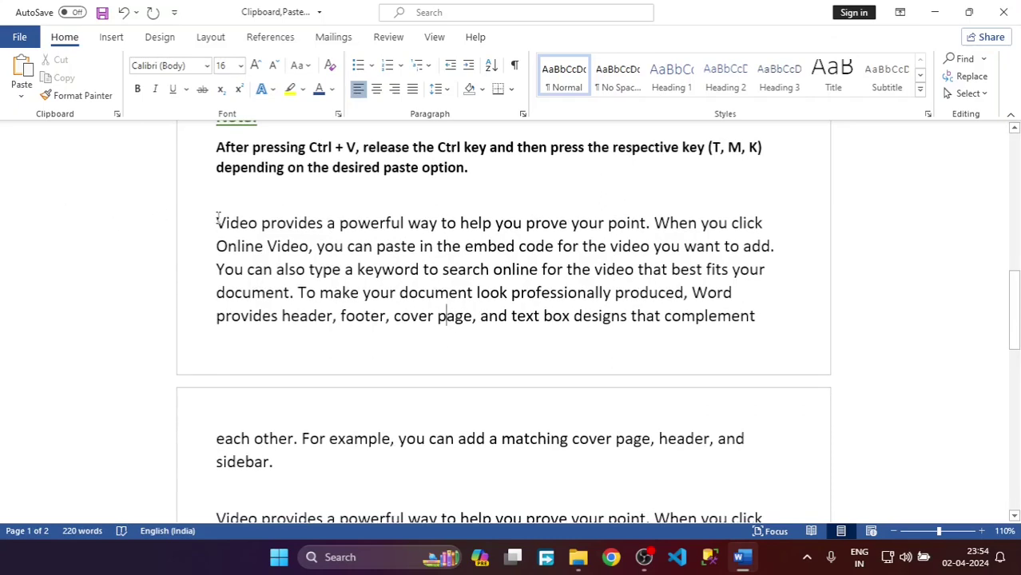
{"action": "mouse_move", "coordinate": [216, 222]}
{"action": "left_mouse_down"}
{"action": "mouse_move", "coordinate": [670, 256]}
{"action": "mouse_move", "coordinate": [773, 317]}
{"action": "left_mouse_up"}
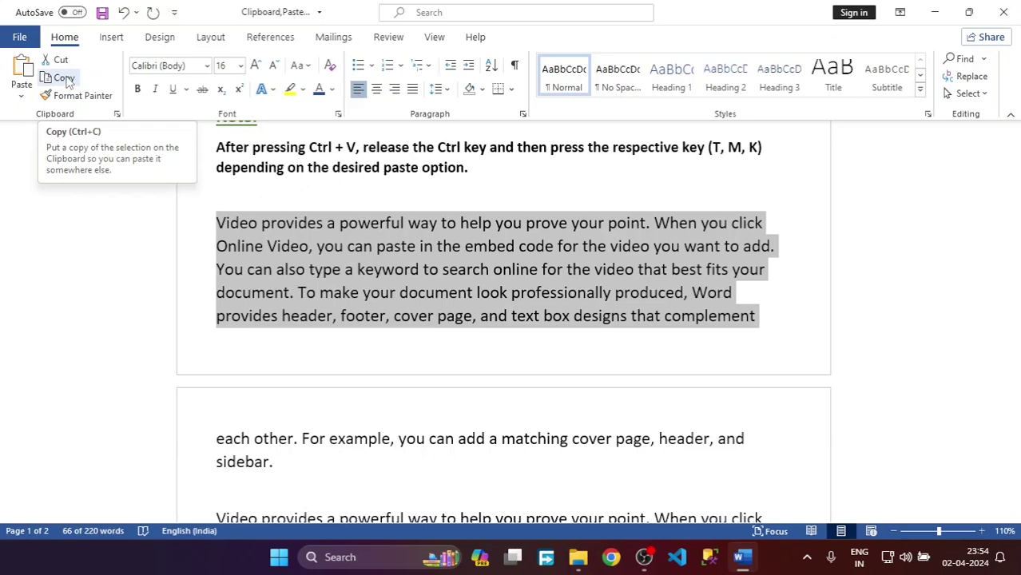
- Copy the 'Video provides' paragraph and show the Clipboard pane listing it as the only item
{"action": "left_click", "coordinate": [65, 80]}
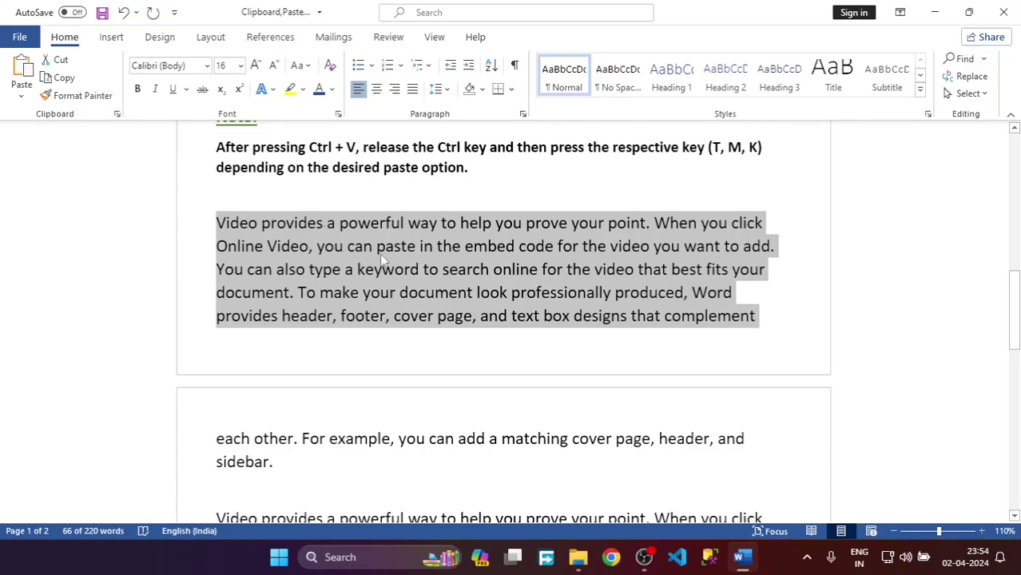
{"action": "left_click", "coordinate": [118, 114]}
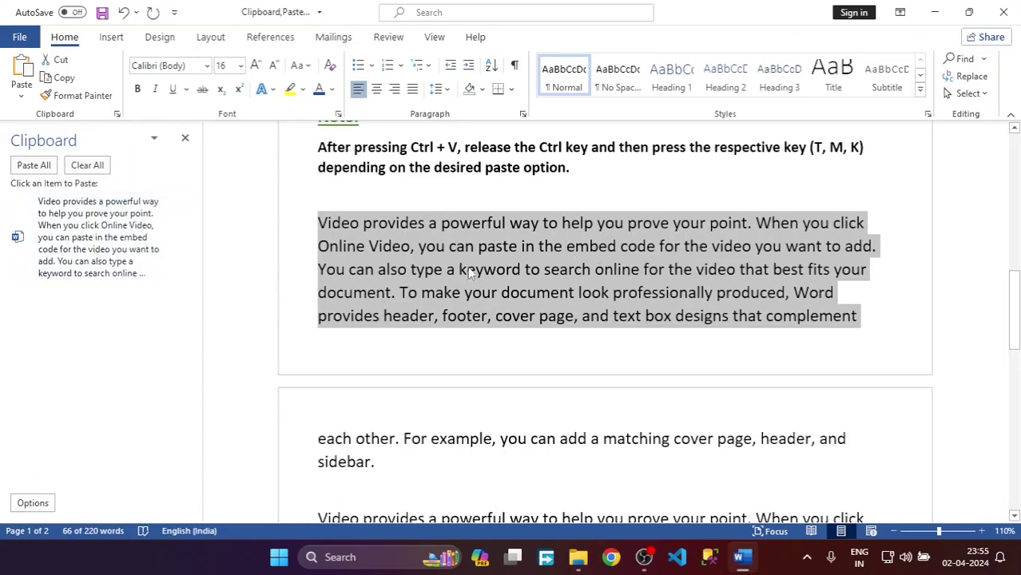
- Cut the 'Video provides' paragraph on page one, leaving an empty line below 'sidebar.'
{"action": "left_click", "coordinate": [587, 349]}
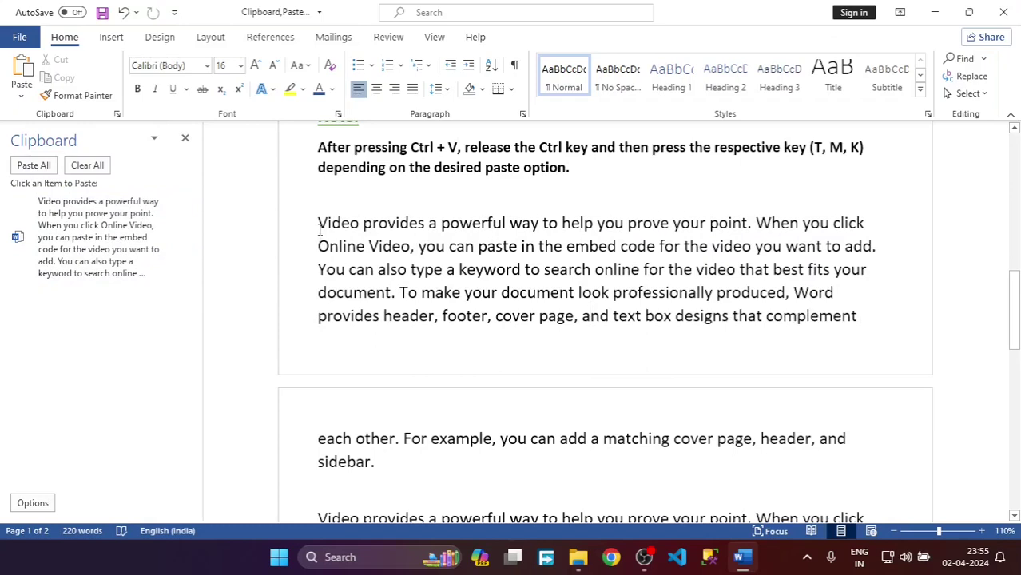
{"action": "mouse_move", "coordinate": [319, 230]}
{"action": "left_mouse_down"}
{"action": "mouse_move", "coordinate": [712, 254]}
{"action": "mouse_move", "coordinate": [881, 318]}
{"action": "left_mouse_up"}
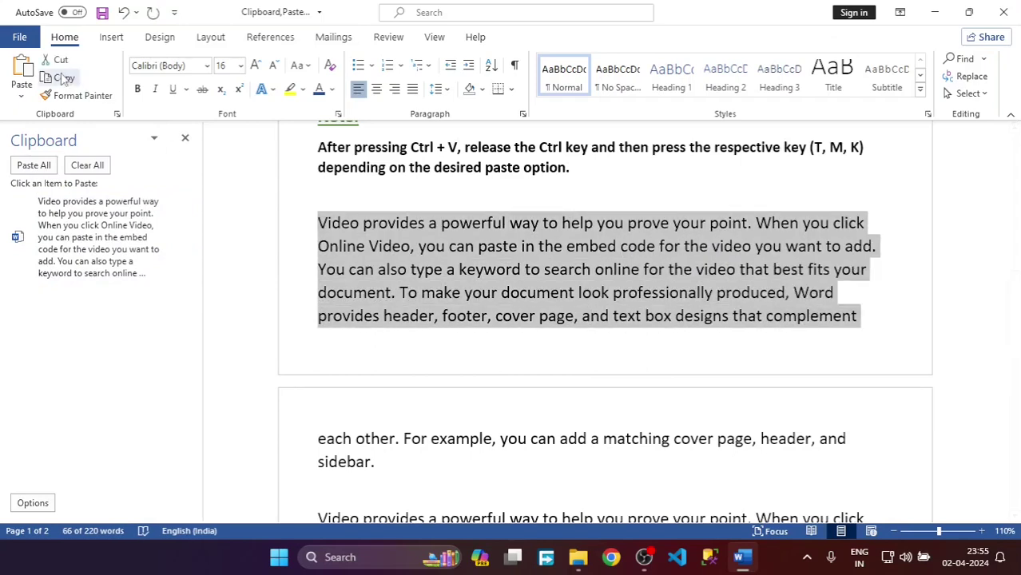
{"action": "left_click", "coordinate": [63, 64]}
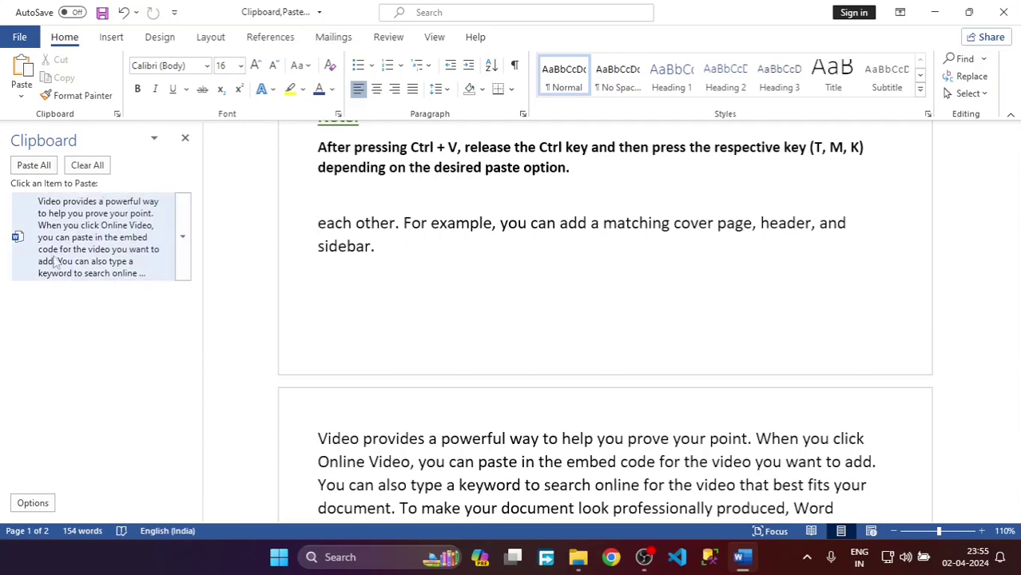
{"action": "scroll", "coordinate": [551, 336], "scroll_direction": "down", "scroll_amount": 1}
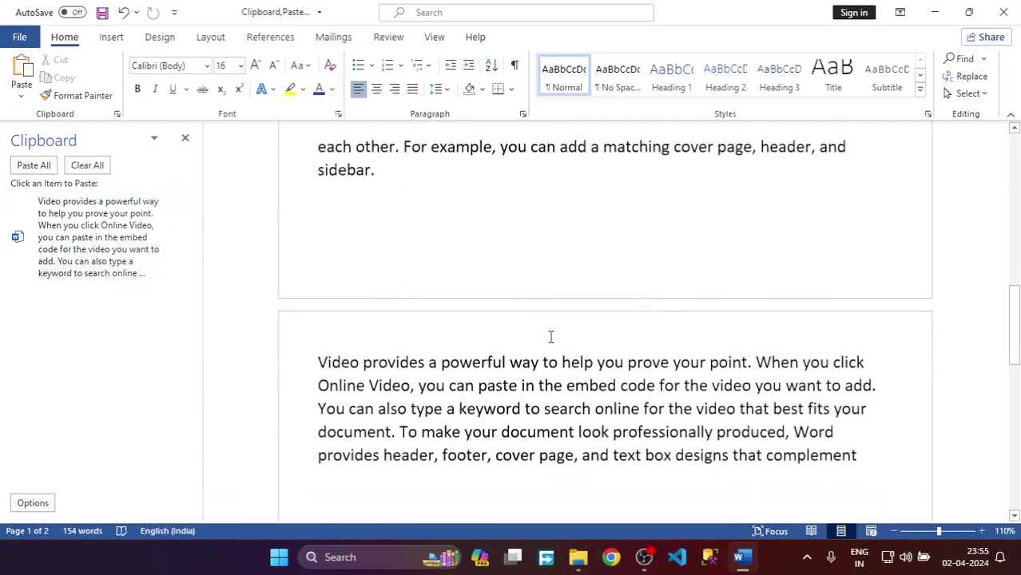
{"action": "scroll", "coordinate": [550, 337], "scroll_direction": "up", "scroll_amount": 1}
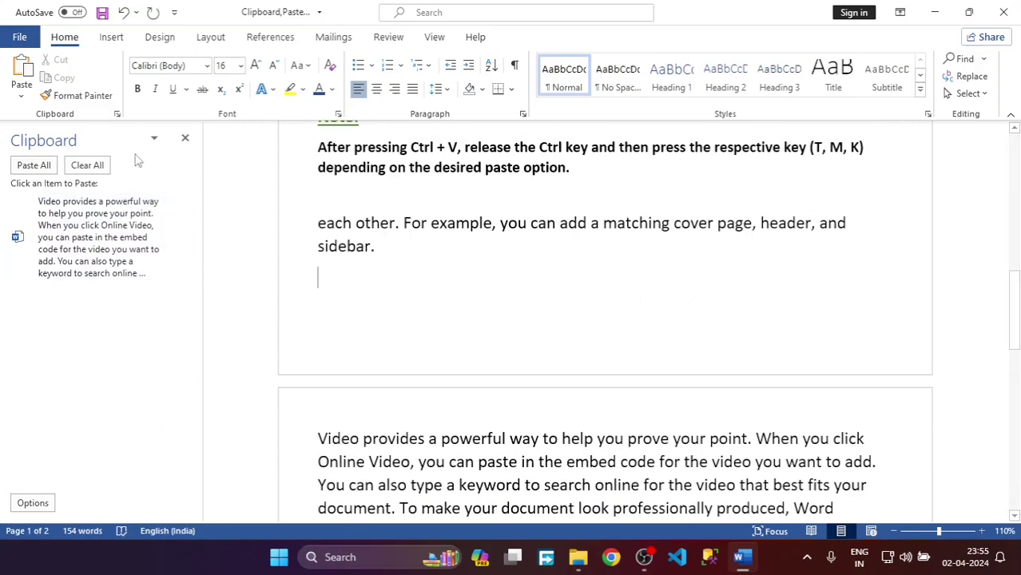
- Paste the cut paragraph back below the sidebar line using Keep Source Formatting
{"action": "left_click", "coordinate": [22, 91]}
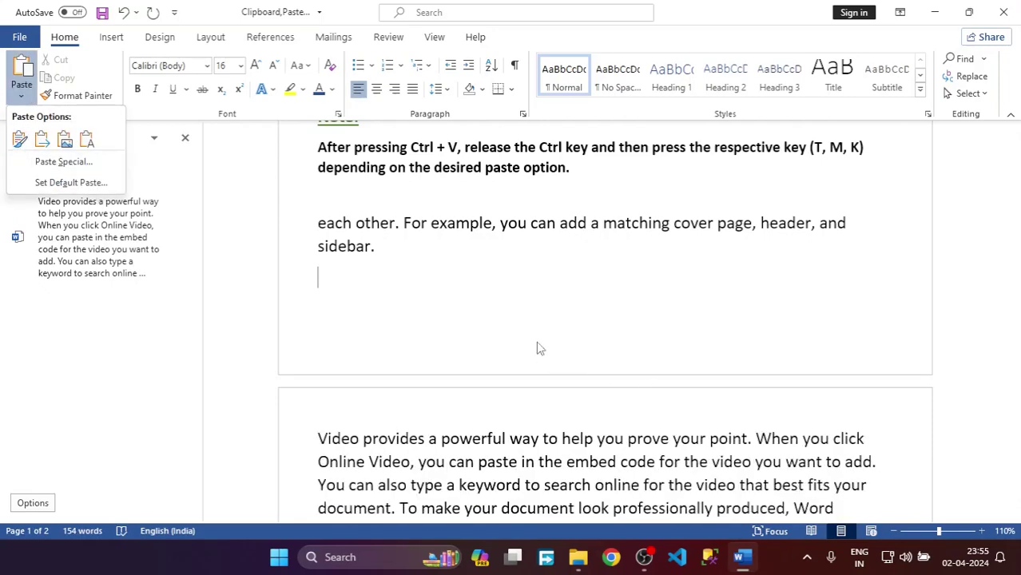
{"action": "left_click", "coordinate": [19, 142]}
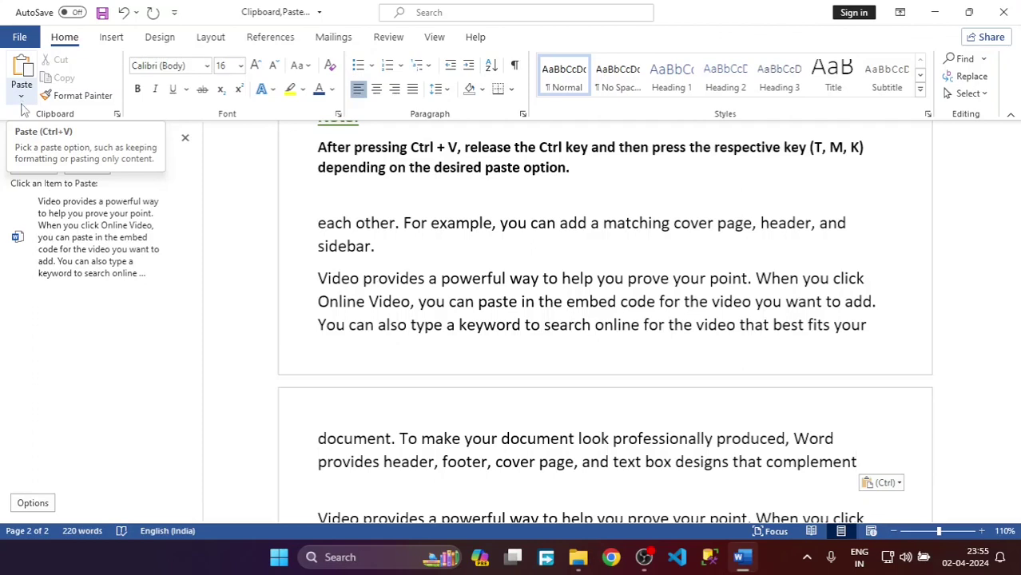
{"action": "left_click", "coordinate": [24, 99]}
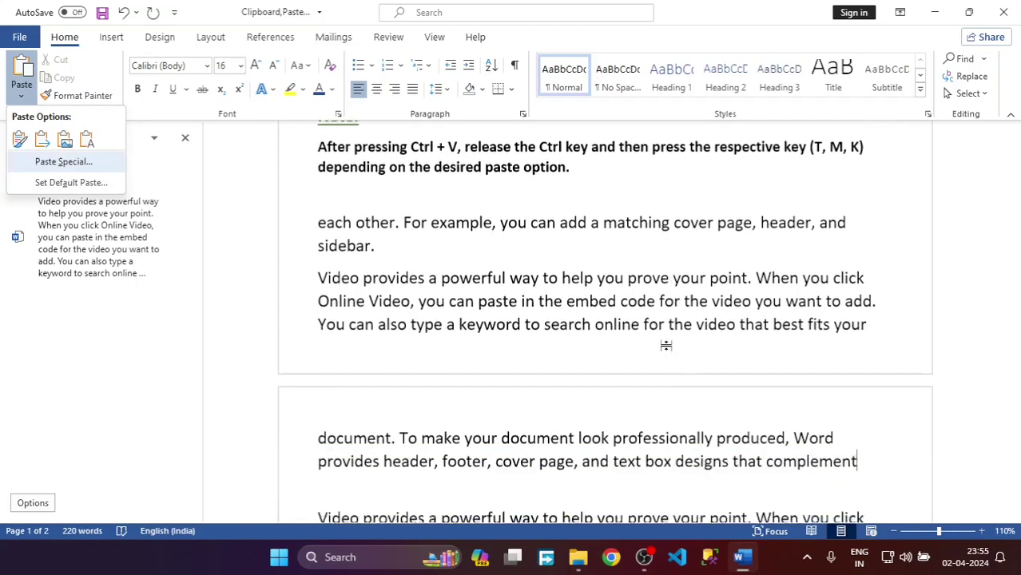
{"action": "scroll", "coordinate": [665, 345], "scroll_direction": "down", "scroll_amount": 2}
{"action": "scroll", "coordinate": [666, 345], "scroll_direction": "down", "scroll_amount": 2}
{"action": "scroll", "coordinate": [664, 342], "scroll_direction": "up", "scroll_amount": 2}
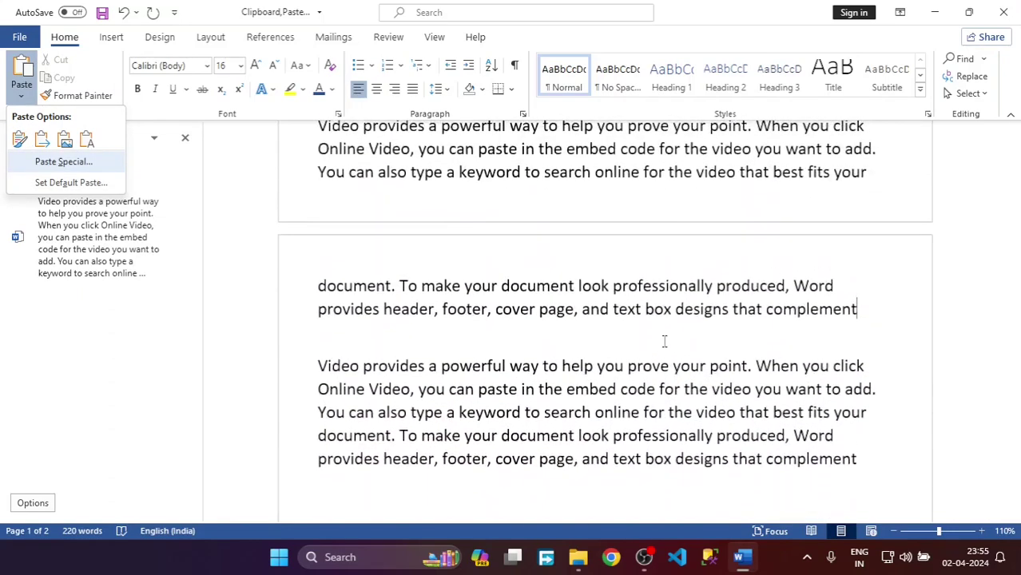
{"action": "scroll", "coordinate": [662, 345], "scroll_direction": "up", "scroll_amount": 2}
{"action": "scroll", "coordinate": [659, 347], "scroll_direction": "up", "scroll_amount": 2}
{"action": "scroll", "coordinate": [658, 345], "scroll_direction": "down", "scroll_amount": 1}
{"action": "scroll", "coordinate": [655, 344], "scroll_direction": "down", "scroll_amount": 2}
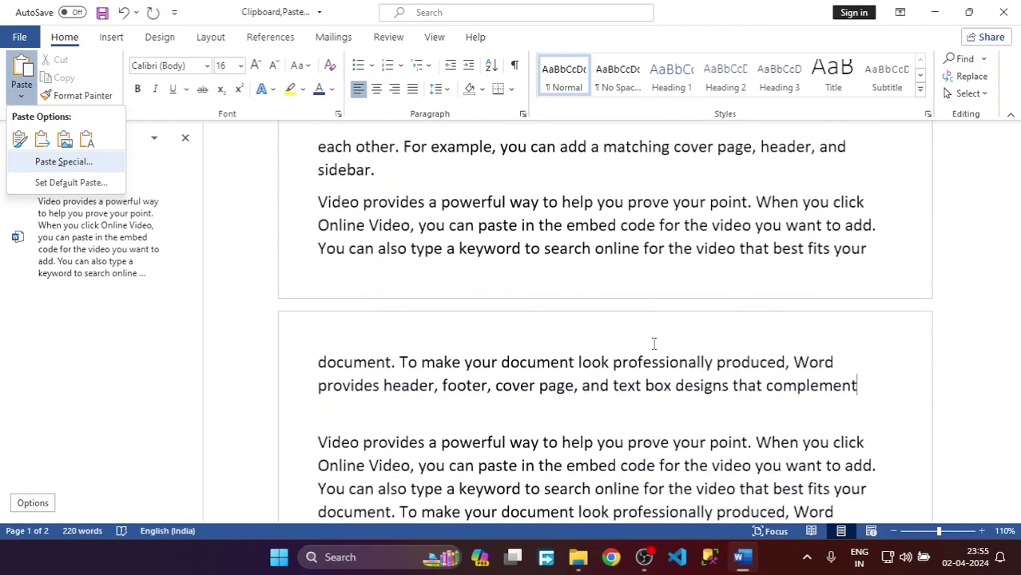
{"action": "scroll", "coordinate": [654, 343], "scroll_direction": "down", "scroll_amount": 1}
{"action": "scroll", "coordinate": [751, 253], "scroll_direction": "down", "scroll_amount": 2}
- Paste another copy on a new line after the page-two paragraph, then save the document
{"action": "left_click", "coordinate": [879, 274]}
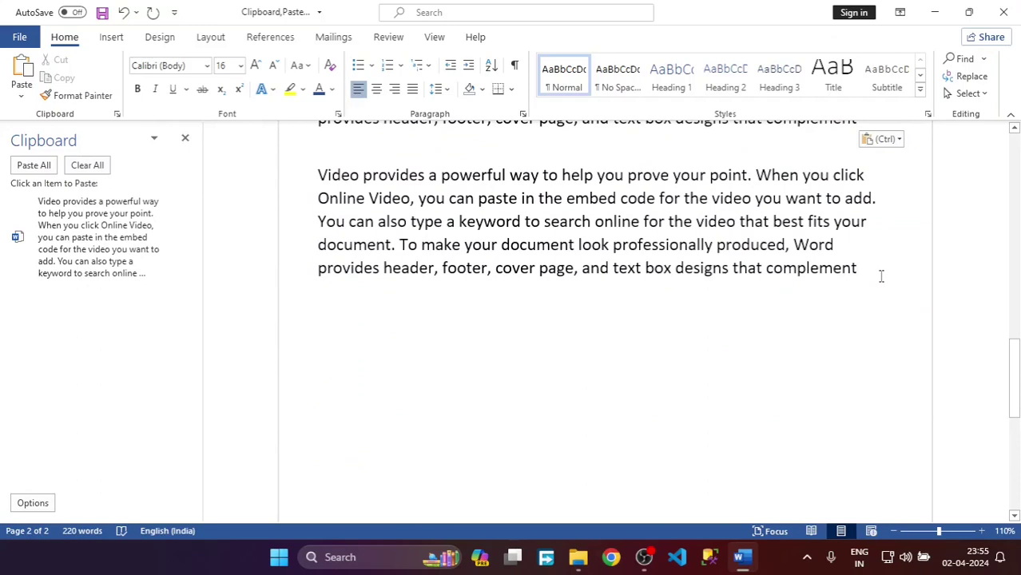
{"action": "key", "text": "Return"}
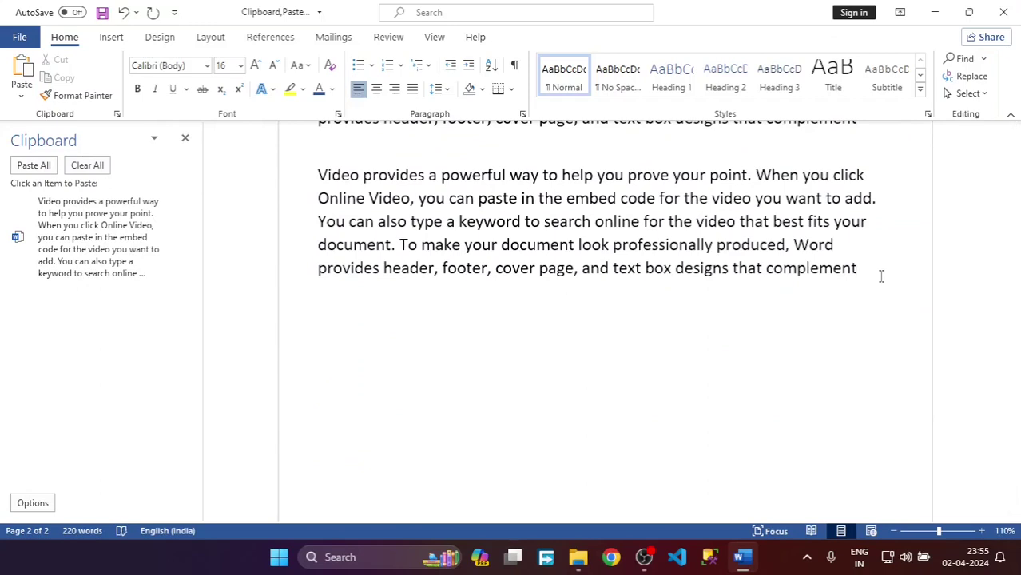
{"action": "key", "text": "ctrl+v"}
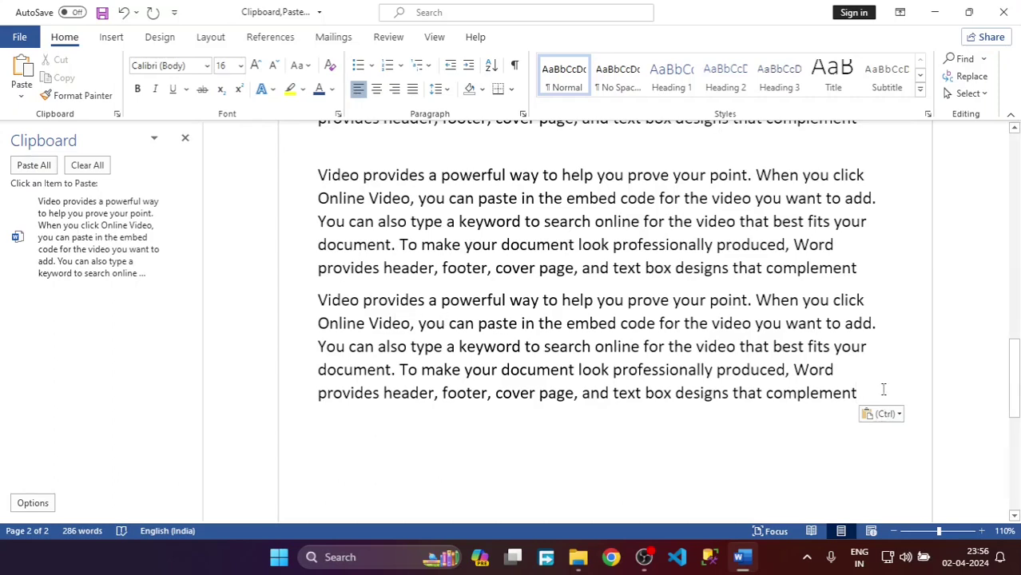
{"action": "key", "text": "Return"}
{"action": "key", "text": "ctrl+s"}
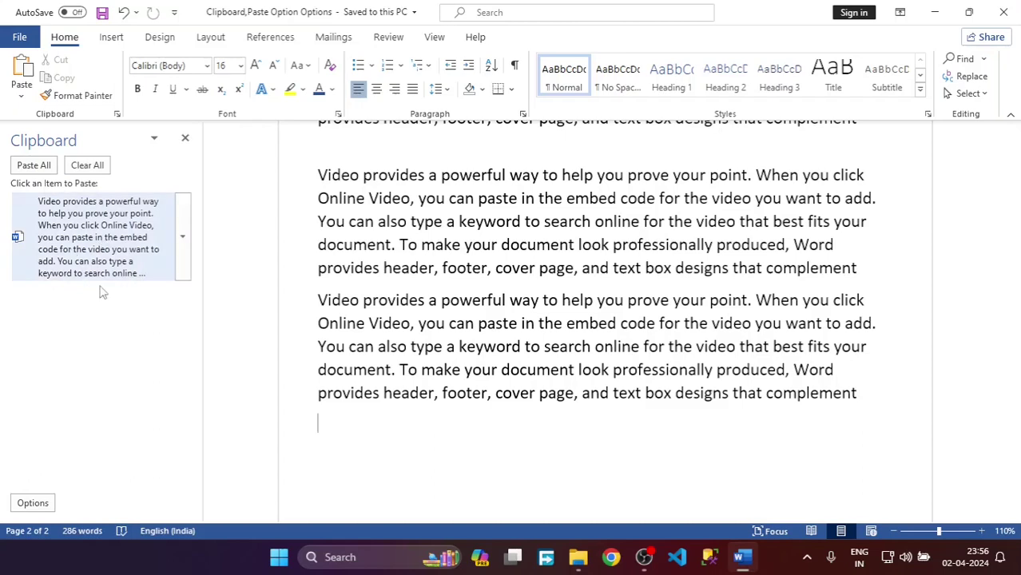
- Clear the Clipboard pane, cut the document's last duplicate paragraph, then clear the pane again
{"action": "left_click", "coordinate": [93, 171]}
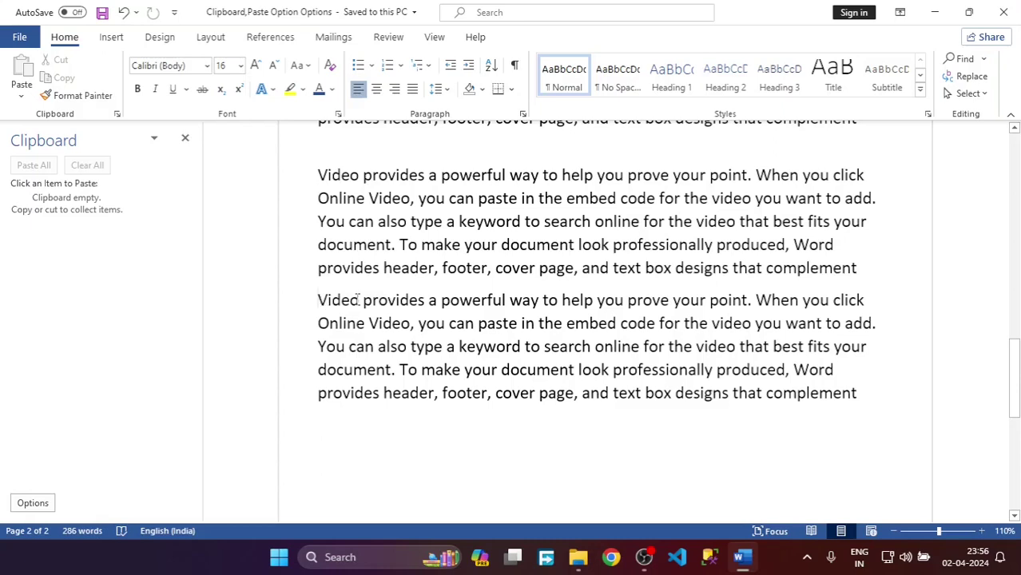
{"action": "left_click_drag", "start_coordinate": [357, 300], "coordinate": [883, 392]}
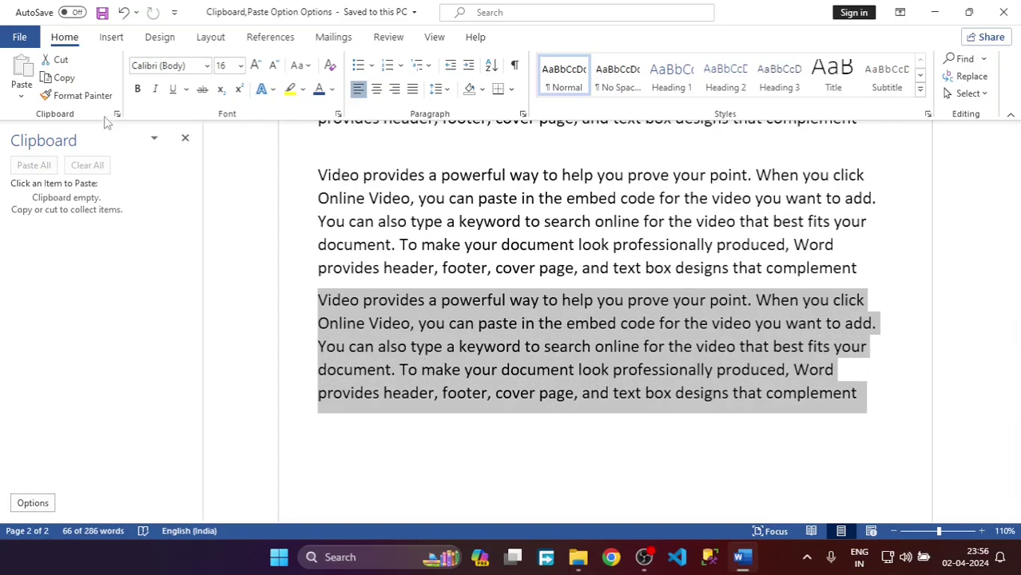
{"action": "left_click", "coordinate": [57, 60]}
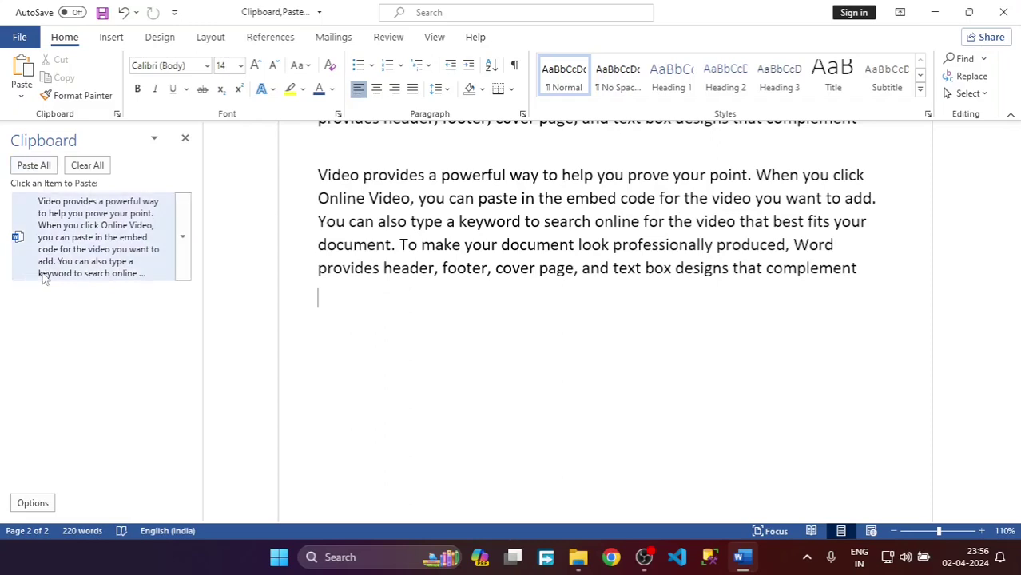
{"action": "left_click", "coordinate": [88, 168]}
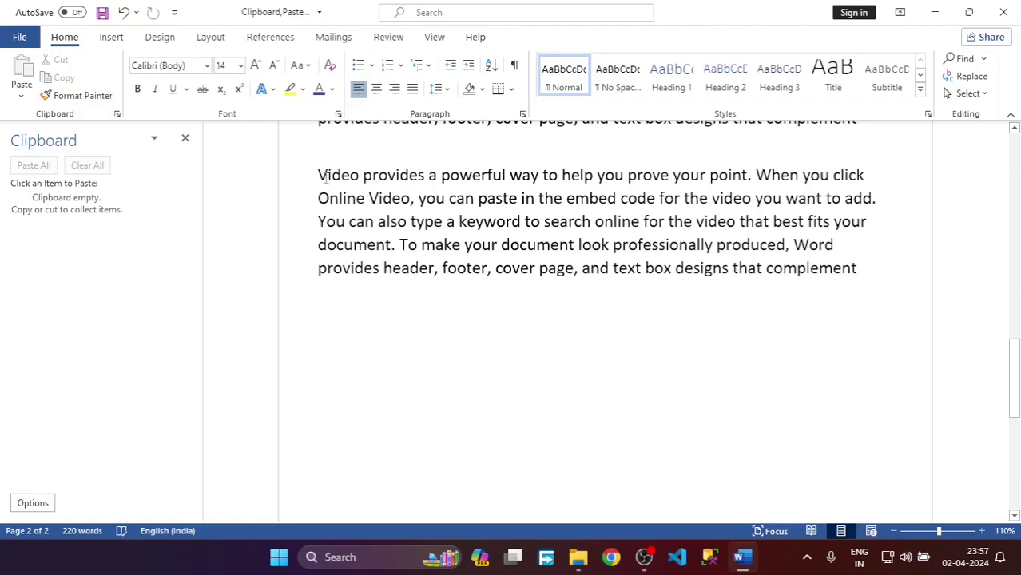
- Copy the last paragraph, paste it on a new line beneath 'complement', then clear the Clipboard pane
{"action": "mouse_move", "coordinate": [325, 171]}
{"action": "left_mouse_down"}
{"action": "mouse_move", "coordinate": [616, 199]}
{"action": "mouse_move", "coordinate": [887, 267]}
{"action": "left_mouse_up"}
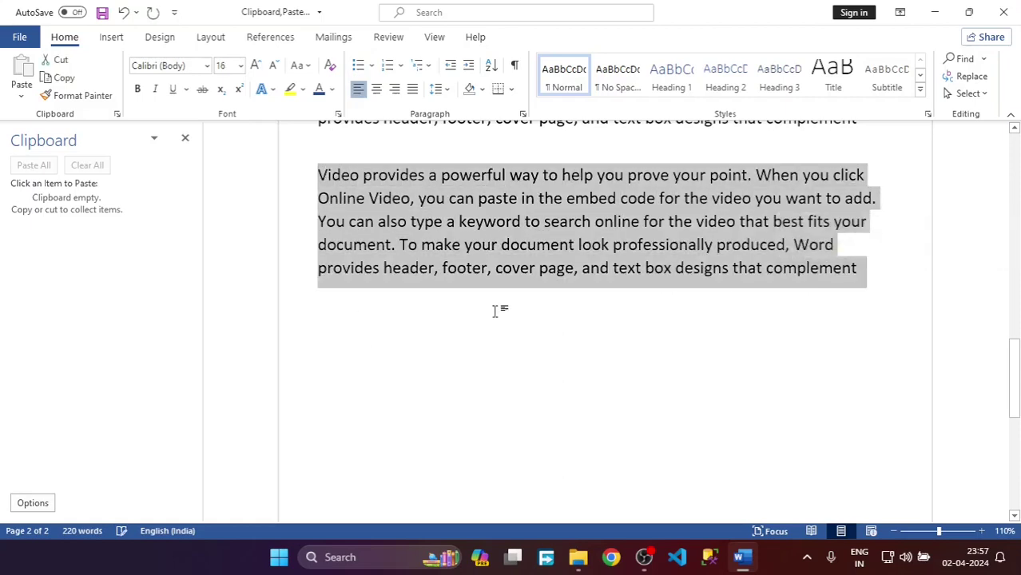
{"action": "left_click", "coordinate": [63, 77]}
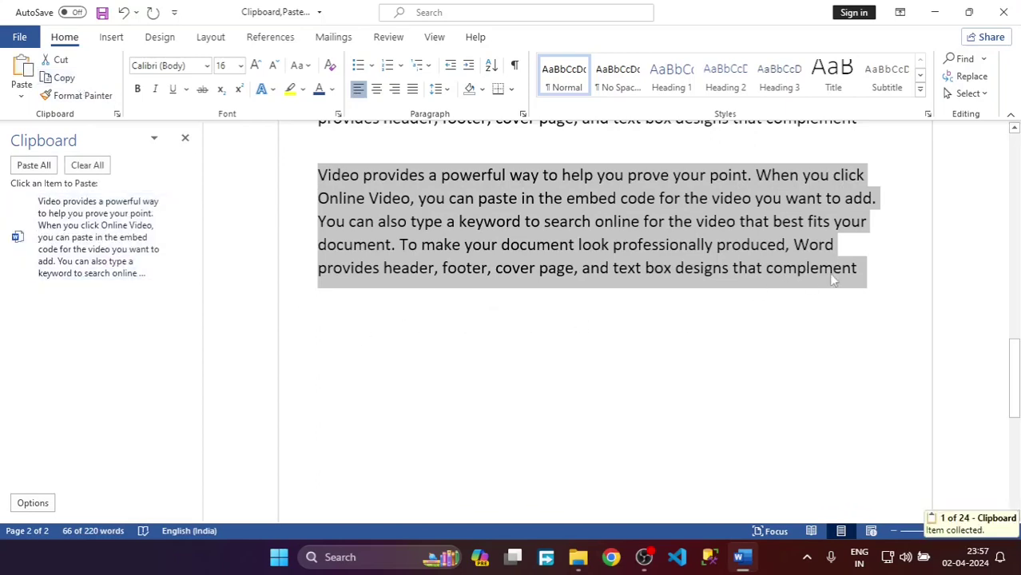
{"action": "left_click", "coordinate": [884, 275]}
{"action": "key", "text": "Return"}
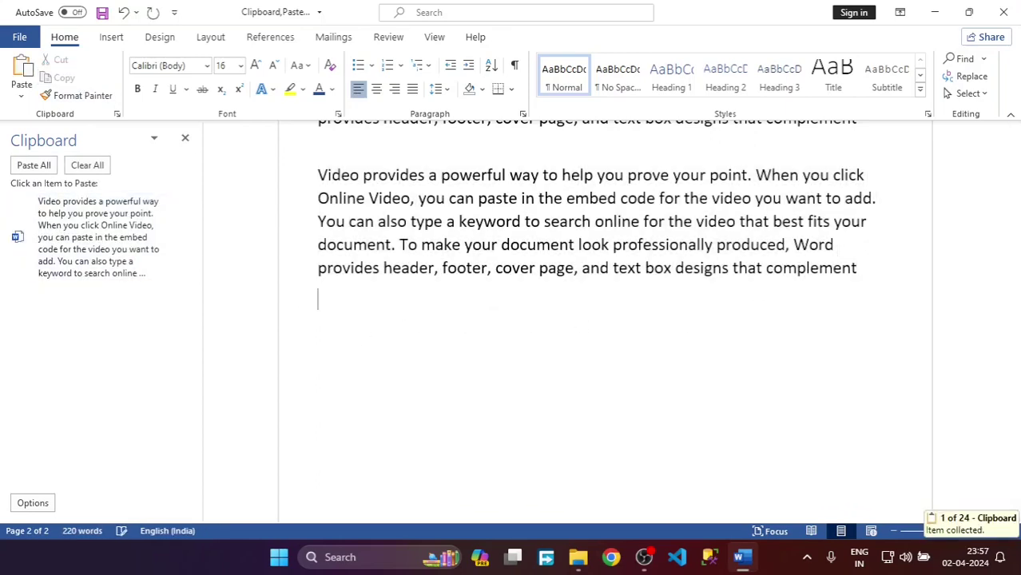
{"action": "type", "text": "Video provides a powerful way to help you prove your point. When you click Online Video, you can paste in the embed code for the video you want to add. You can also type a keyword to search online for the video that best fits your document. To make your document look professionally produced, Word provides header, footer, cover page, and text box designs that complement"}
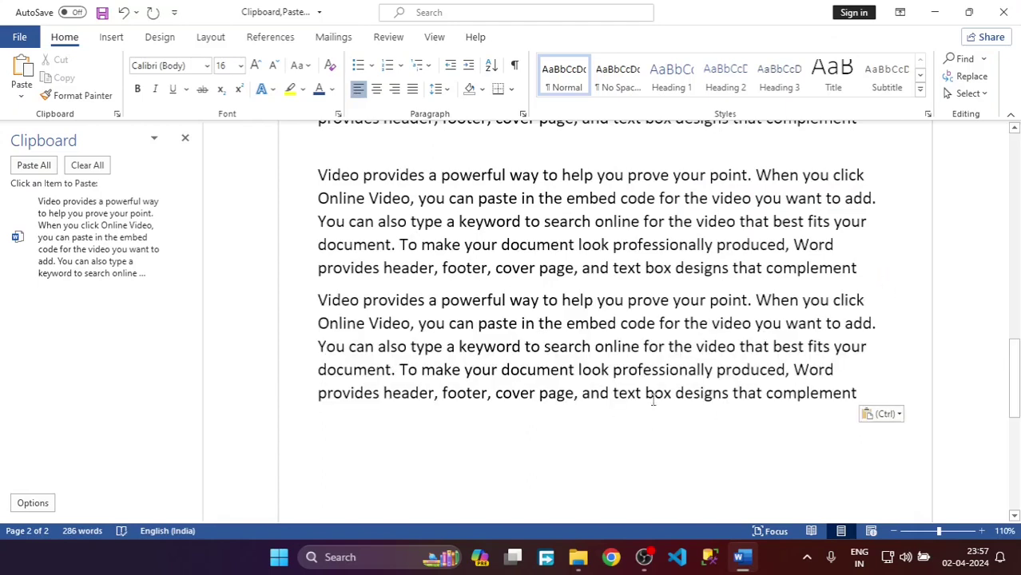
{"action": "left_click", "coordinate": [87, 165]}
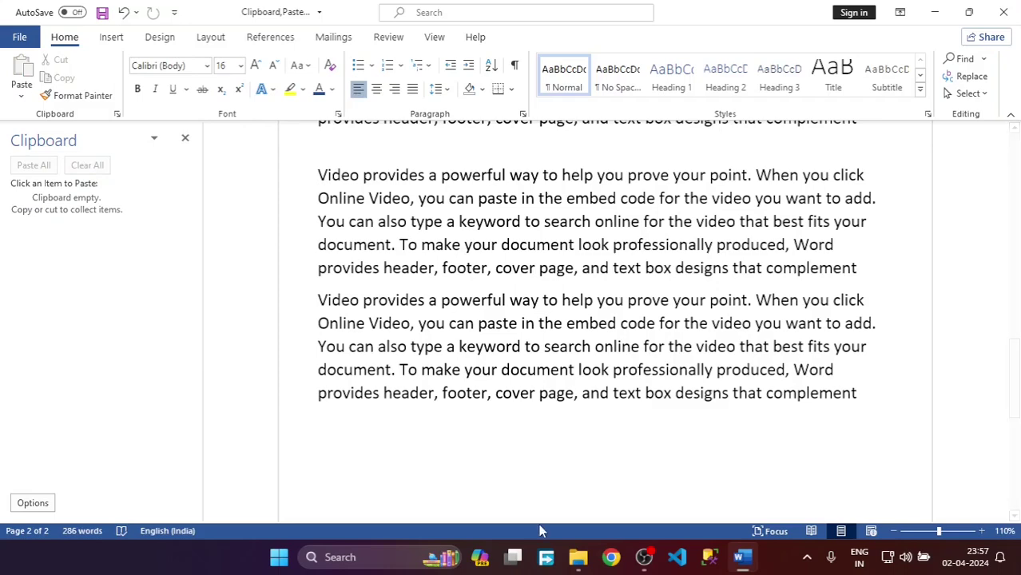
- Scroll back up through the document, then slightly down again
{"action": "scroll", "coordinate": [610, 420], "scroll_direction": "up", "scroll_amount": 2}
{"action": "scroll", "coordinate": [633, 422], "scroll_direction": "up", "scroll_amount": 2}
{"action": "scroll", "coordinate": [643, 425], "scroll_direction": "up", "scroll_amount": 3}
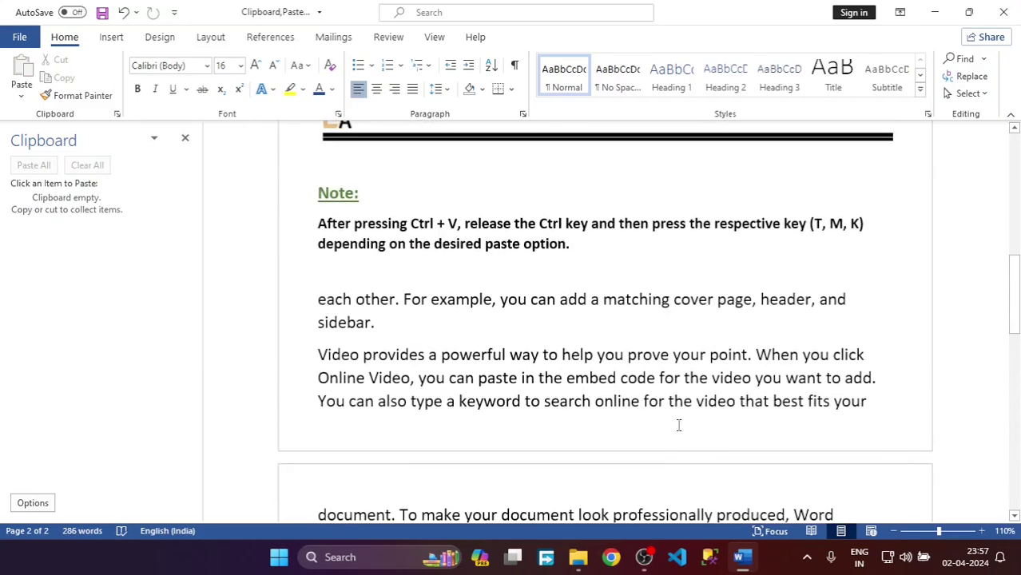
{"action": "scroll", "coordinate": [676, 424], "scroll_direction": "up", "scroll_amount": 1}
{"action": "scroll", "coordinate": [689, 429], "scroll_direction": "up", "scroll_amount": 3}
{"action": "scroll", "coordinate": [692, 432], "scroll_direction": "up", "scroll_amount": 2}
{"action": "scroll", "coordinate": [692, 431], "scroll_direction": "up", "scroll_amount": 3}
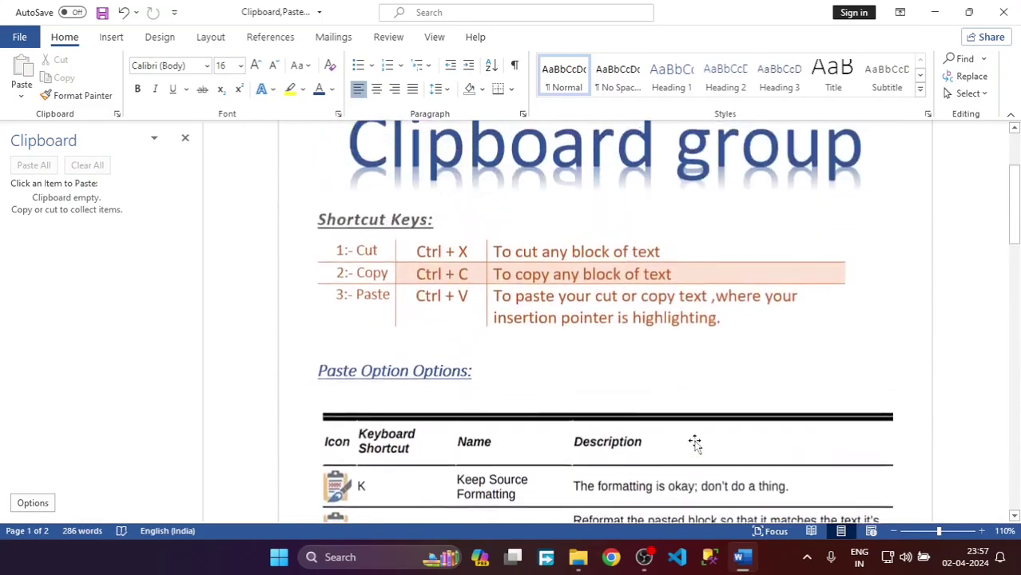
{"action": "scroll", "coordinate": [692, 440], "scroll_direction": "up", "scroll_amount": 2}
{"action": "scroll", "coordinate": [693, 441], "scroll_direction": "down", "scroll_amount": 1}
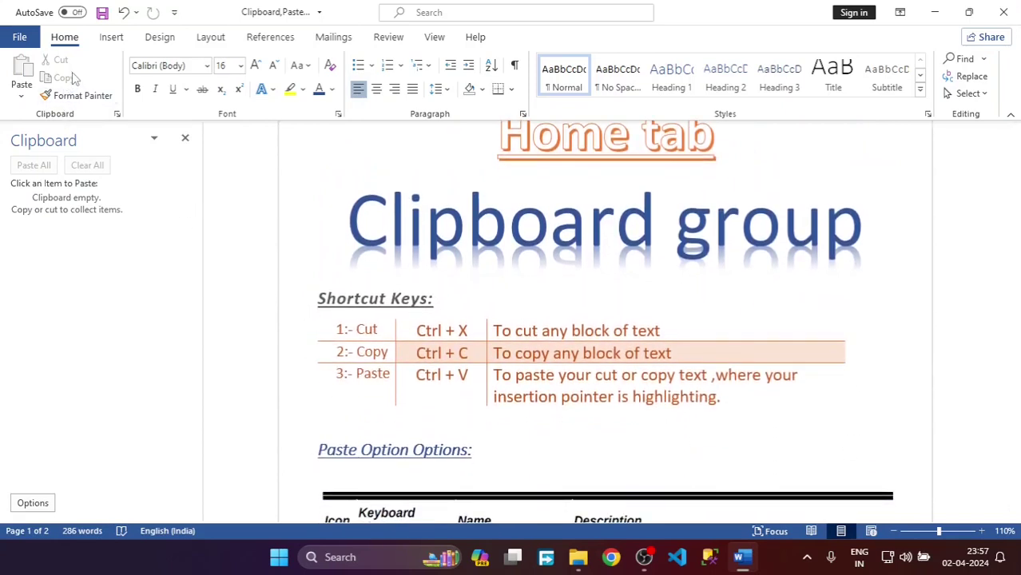
{"action": "scroll", "coordinate": [603, 439], "scroll_direction": "up", "scroll_amount": 1}
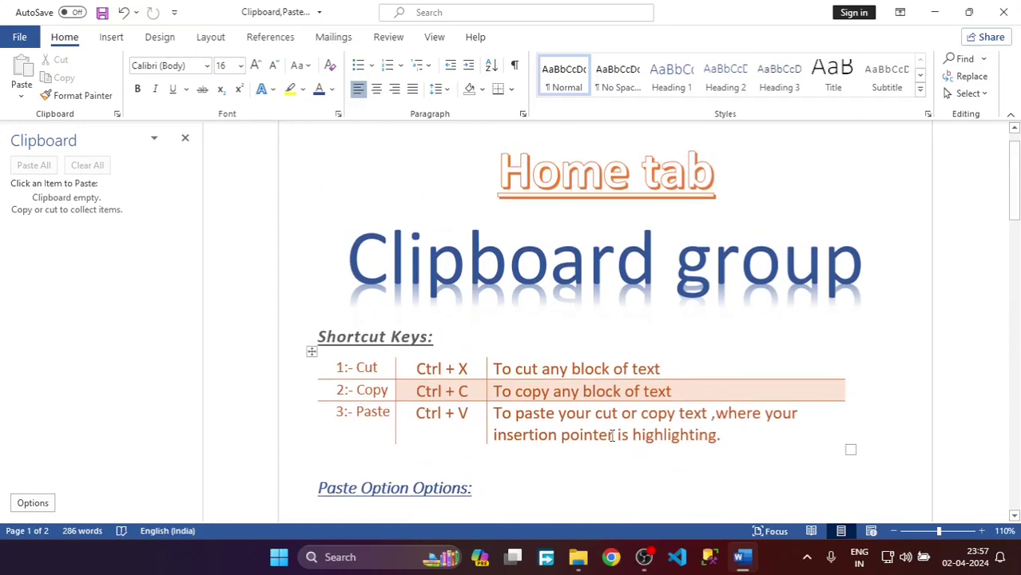
{"action": "scroll", "coordinate": [608, 439], "scroll_direction": "down", "scroll_amount": 4}
{"action": "scroll", "coordinate": [613, 437], "scroll_direction": "down", "scroll_amount": 2}
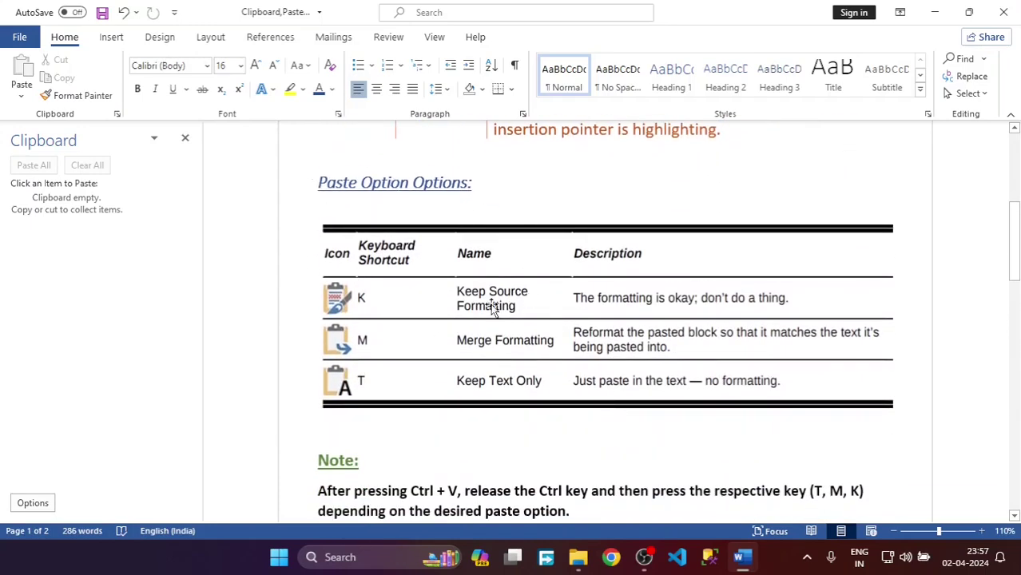
- Copy the bold Note paragraph about paste options so it appears in the Clipboard pane
{"action": "left_click", "coordinate": [20, 97]}
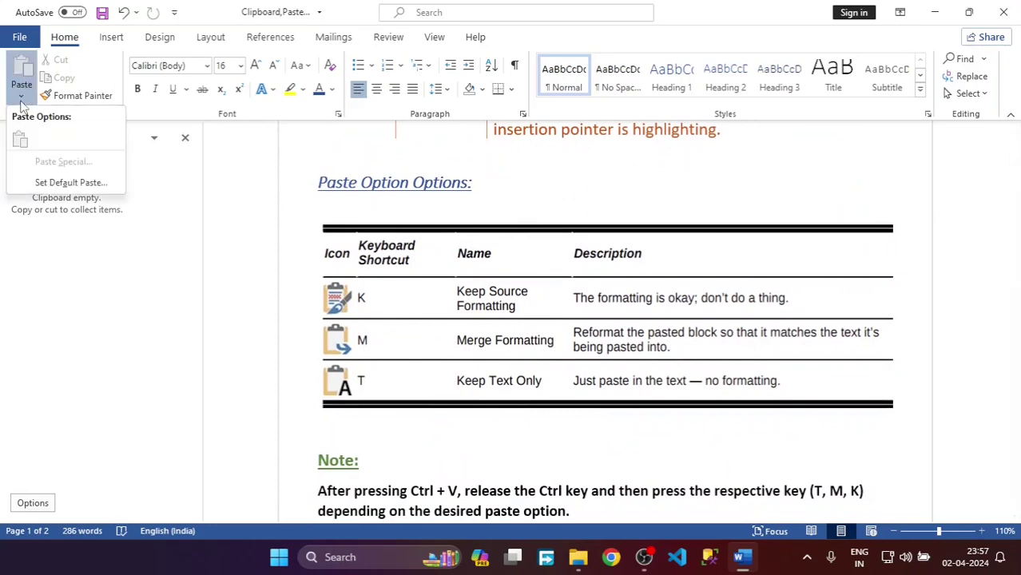
{"action": "left_click", "coordinate": [531, 375]}
{"action": "scroll", "coordinate": [476, 456], "scroll_direction": "down", "scroll_amount": 2}
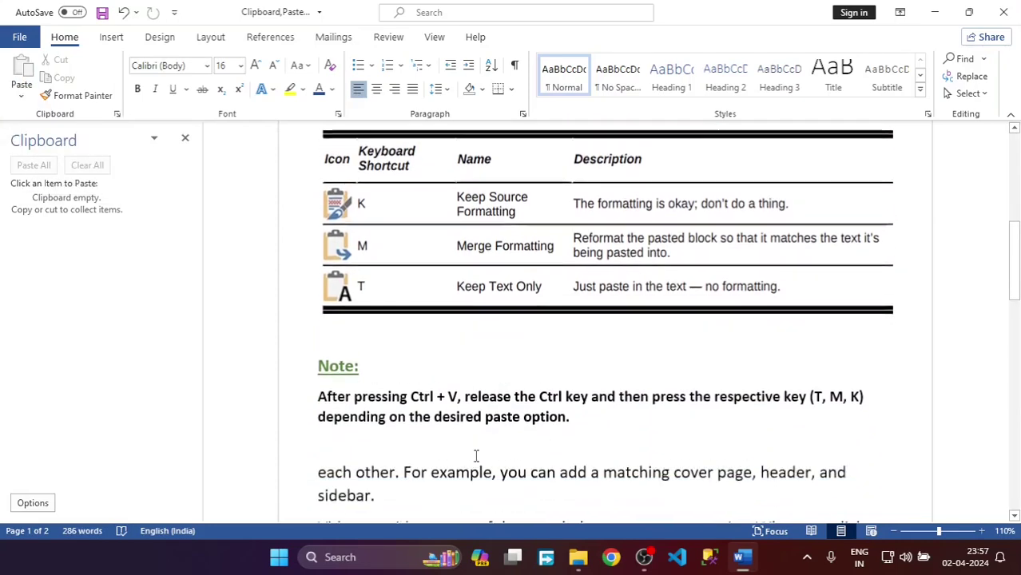
{"action": "scroll", "coordinate": [477, 457], "scroll_direction": "down", "scroll_amount": 1}
{"action": "left_click_drag", "start_coordinate": [316, 376], "coordinate": [579, 402]}
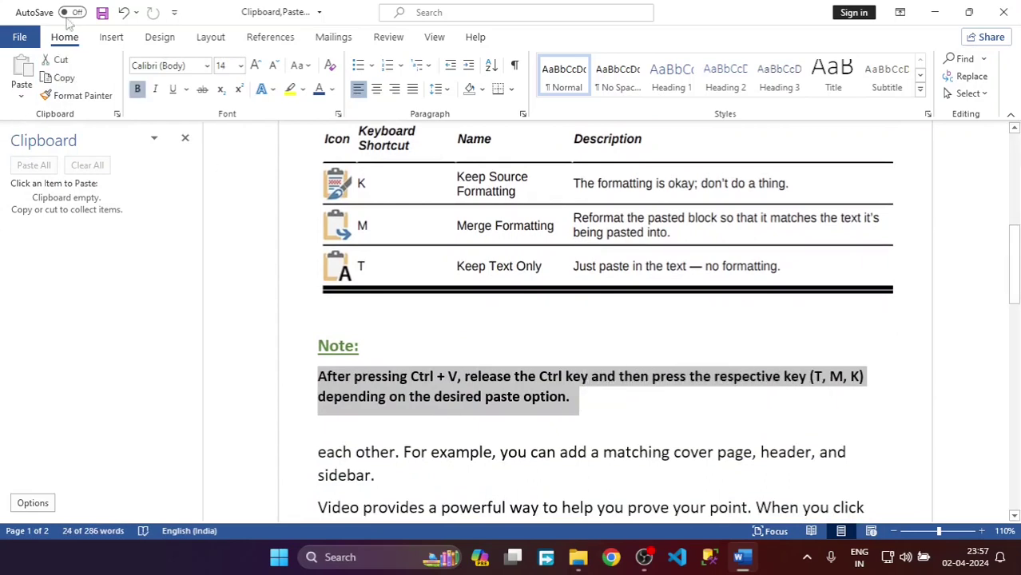
{"action": "left_click", "coordinate": [56, 78]}
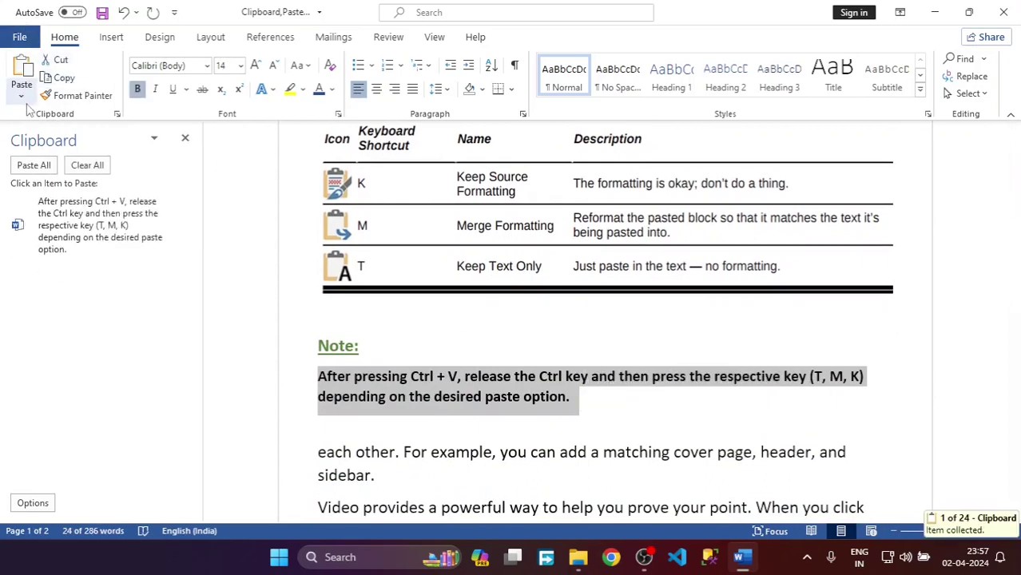
{"action": "left_click", "coordinate": [22, 97]}
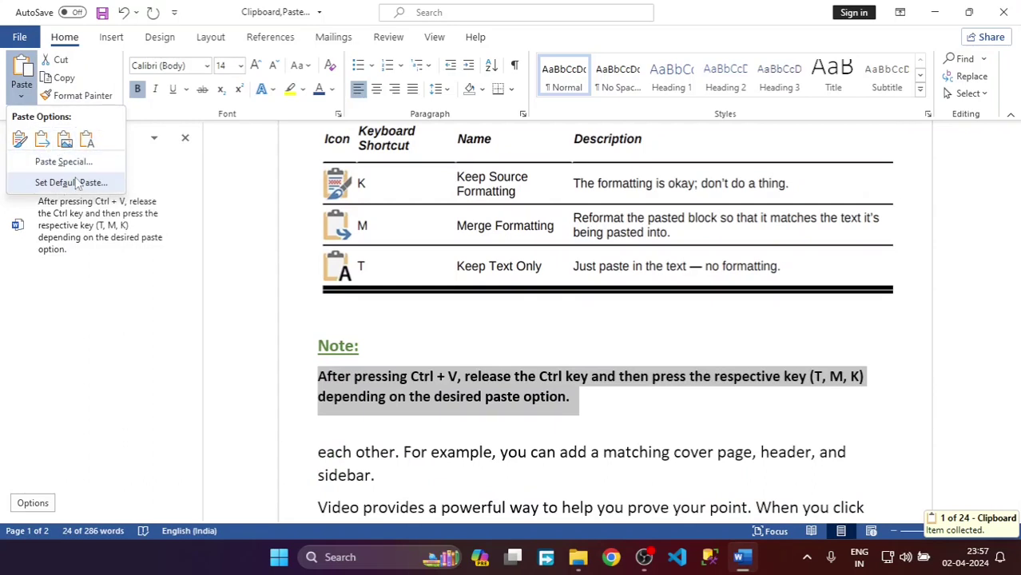
{"action": "scroll", "coordinate": [519, 393], "scroll_direction": "up", "scroll_amount": 2}
{"action": "scroll", "coordinate": [547, 414], "scroll_direction": "up", "scroll_amount": 2}
{"action": "scroll", "coordinate": [784, 362], "scroll_direction": "up", "scroll_amount": 1}
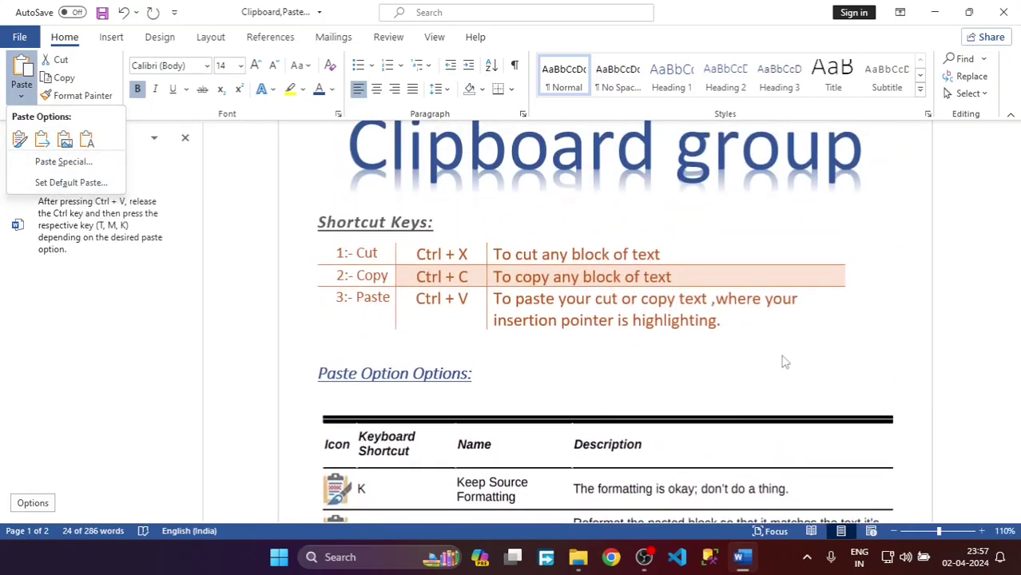
- Dismiss the paste options list and review the shortcut-keys and paste-option tables in the document
{"action": "left_click", "coordinate": [834, 367]}
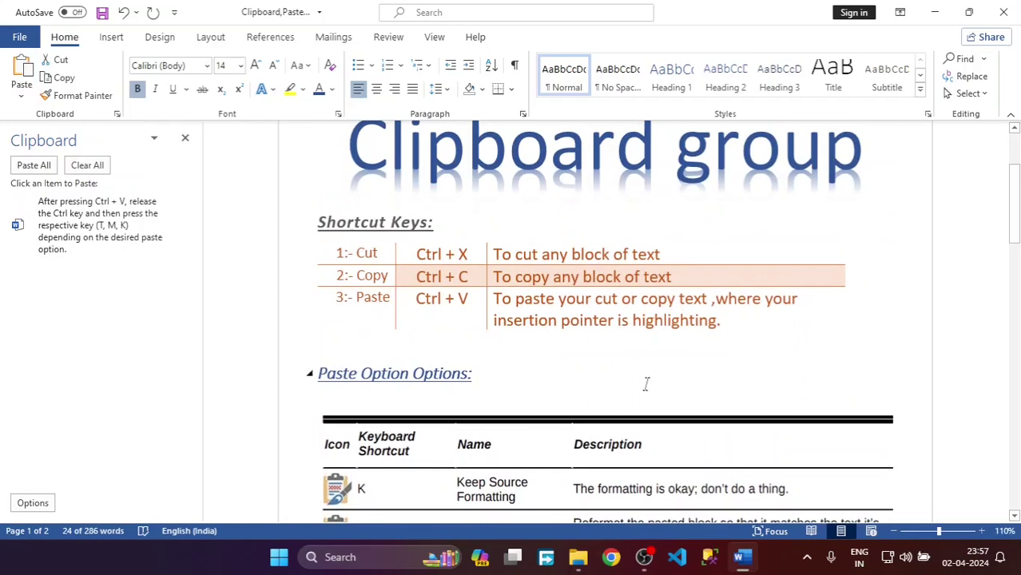
{"action": "scroll", "coordinate": [448, 264], "scroll_direction": "up", "scroll_amount": 2}
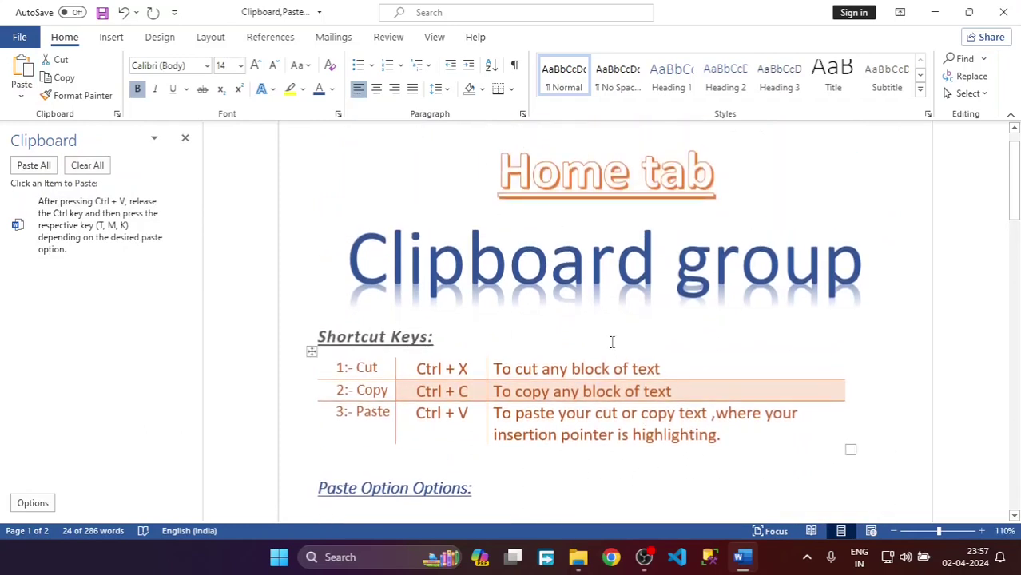
{"action": "scroll", "coordinate": [715, 348], "scroll_direction": "down", "scroll_amount": 2}
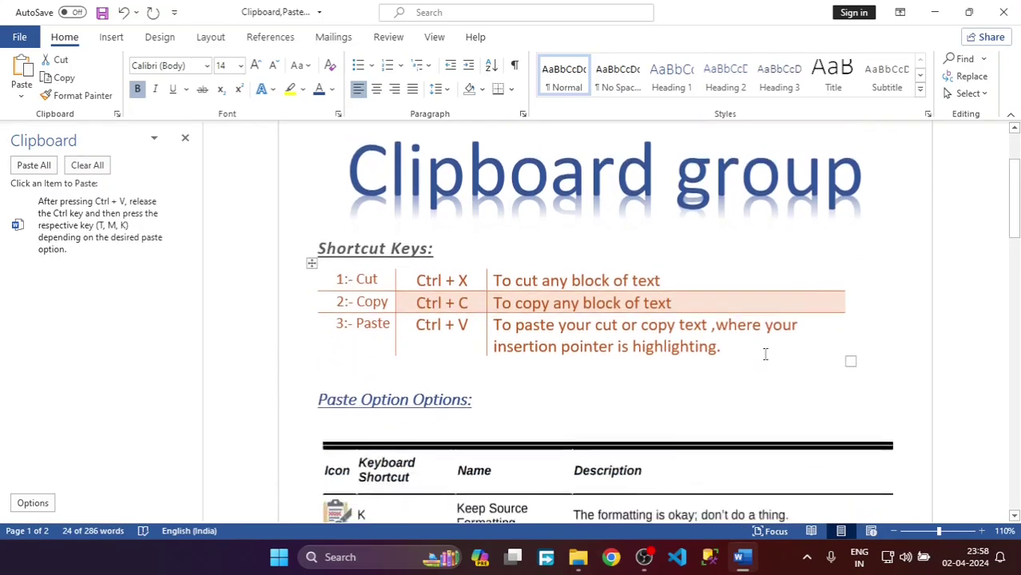
{"action": "scroll", "coordinate": [719, 350], "scroll_direction": "down", "scroll_amount": 3}
{"action": "scroll", "coordinate": [743, 355], "scroll_direction": "down", "scroll_amount": 2}
{"action": "scroll", "coordinate": [766, 360], "scroll_direction": "down", "scroll_amount": 2}
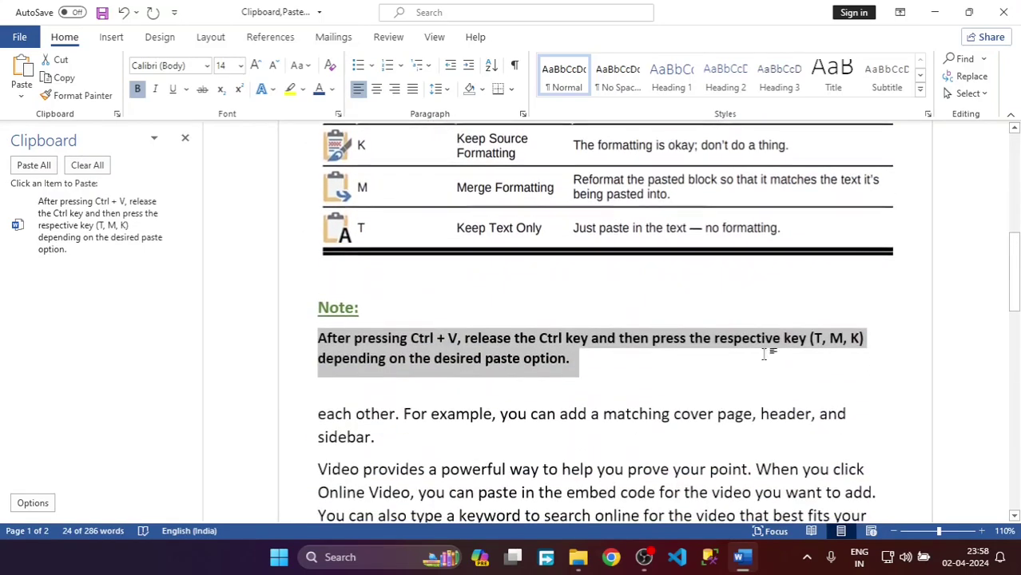
{"action": "scroll", "coordinate": [765, 360], "scroll_direction": "down", "scroll_amount": 3}
{"action": "scroll", "coordinate": [766, 360], "scroll_direction": "down", "scroll_amount": 1}
{"action": "scroll", "coordinate": [767, 360], "scroll_direction": "down", "scroll_amount": 3}
{"action": "scroll", "coordinate": [768, 359], "scroll_direction": "up", "scroll_amount": 1}
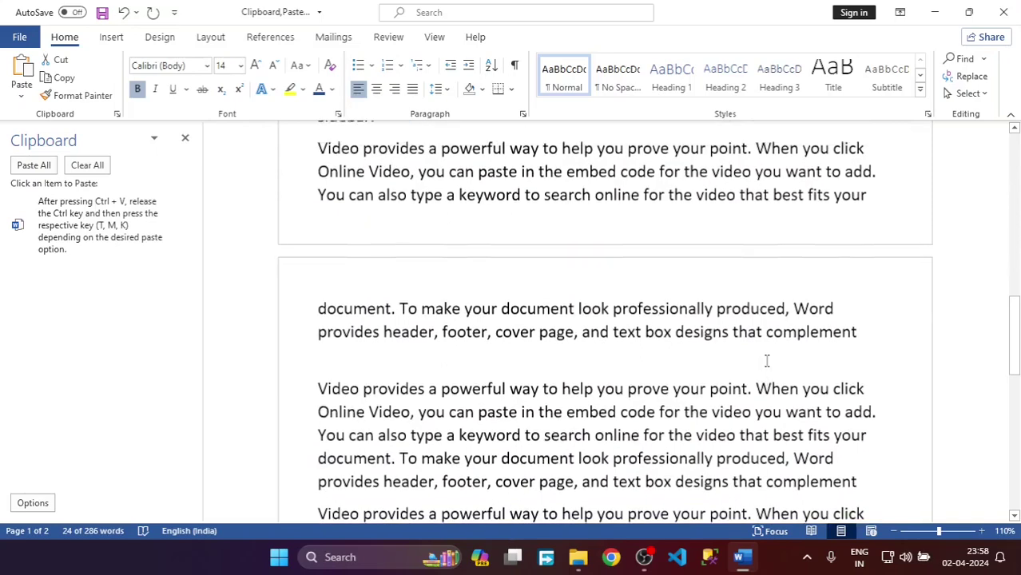
{"action": "scroll", "coordinate": [765, 358], "scroll_direction": "up", "scroll_amount": 4}
{"action": "scroll", "coordinate": [763, 364], "scroll_direction": "up", "scroll_amount": 4}
{"action": "scroll", "coordinate": [759, 369], "scroll_direction": "up", "scroll_amount": 4}
{"action": "scroll", "coordinate": [757, 374], "scroll_direction": "up", "scroll_amount": 3}
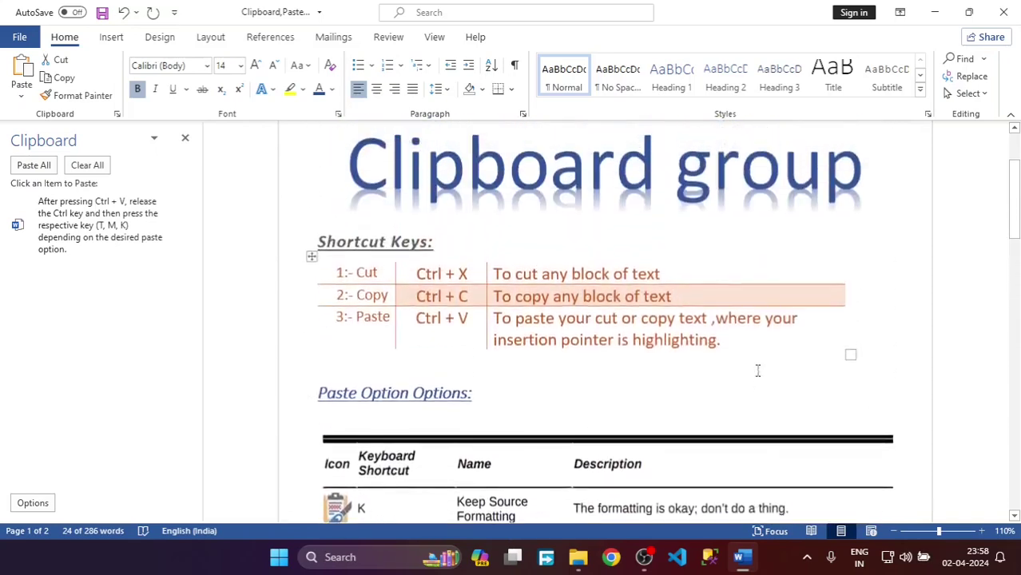
{"action": "scroll", "coordinate": [758, 371], "scroll_direction": "up", "scroll_amount": 2}
{"action": "scroll", "coordinate": [758, 371], "scroll_direction": "down", "scroll_amount": 2}
{"action": "scroll", "coordinate": [758, 371], "scroll_direction": "down", "scroll_amount": 3}
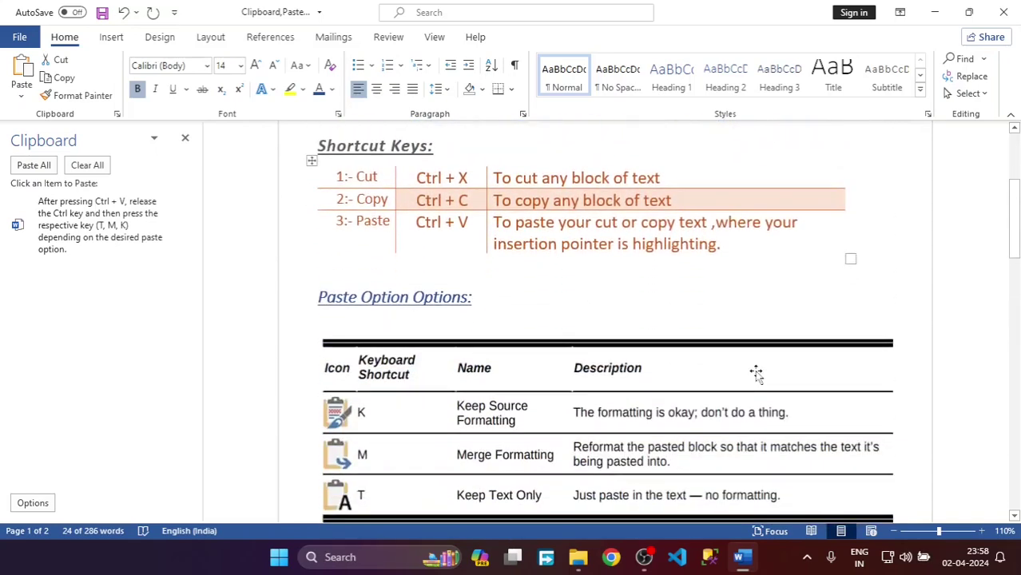
{"action": "scroll", "coordinate": [757, 371], "scroll_direction": "up", "scroll_amount": 3}
{"action": "scroll", "coordinate": [757, 372], "scroll_direction": "up", "scroll_amount": 3}
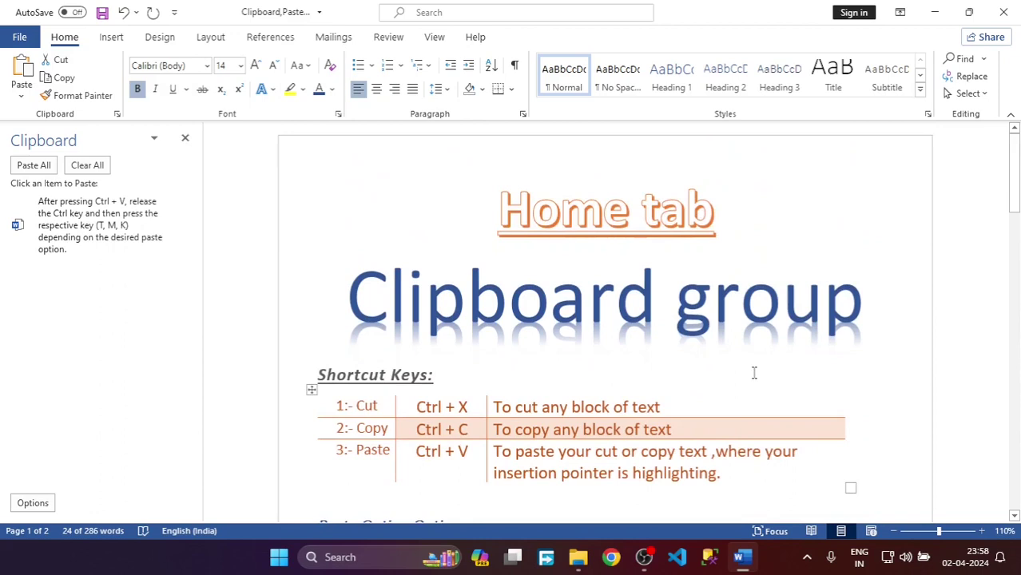
- Close the Clipboard task pane and move focus away from the Word window to the taskbar
{"action": "left_click", "coordinate": [185, 139]}
{"action": "scroll", "coordinate": [511, 338], "scroll_direction": "down", "scroll_amount": 1}
{"action": "scroll", "coordinate": [598, 411], "scroll_direction": "down", "scroll_amount": 2}
{"action": "scroll", "coordinate": [599, 411], "scroll_direction": "down", "scroll_amount": 3}
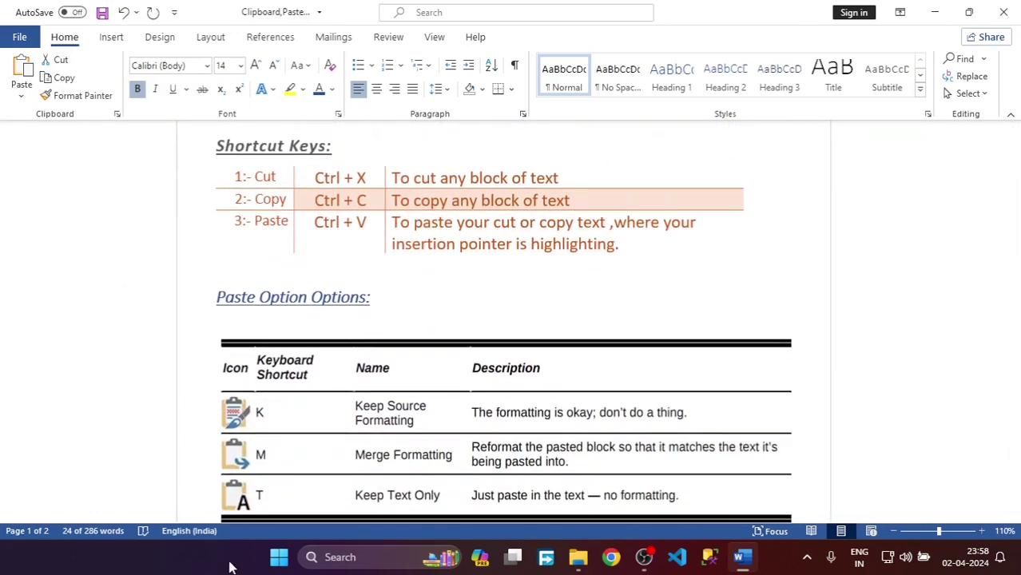
{"action": "left_click", "coordinate": [184, 567]}
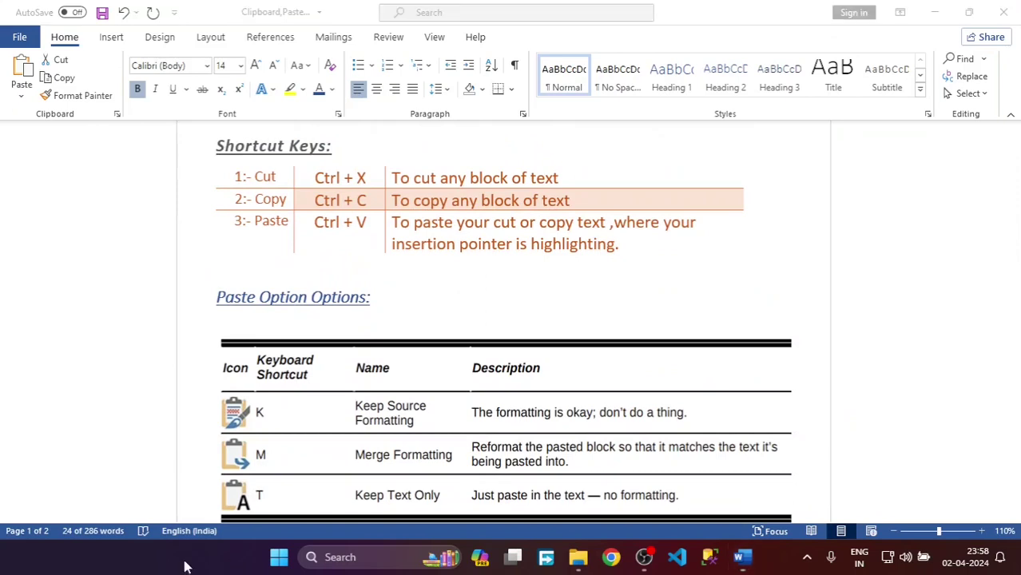